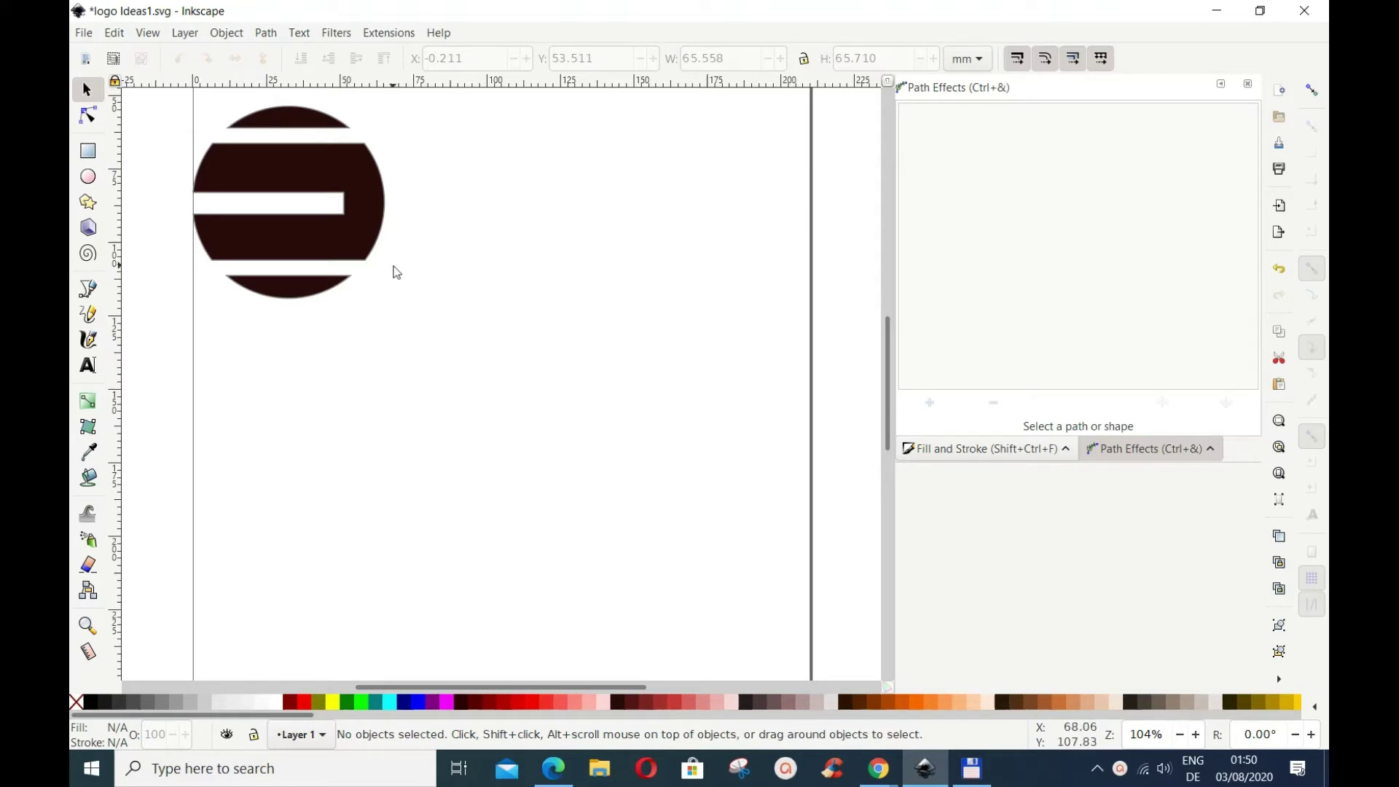
In Document Properties Grids, delete grid963 and add a new rectangular grid
click(85, 34)
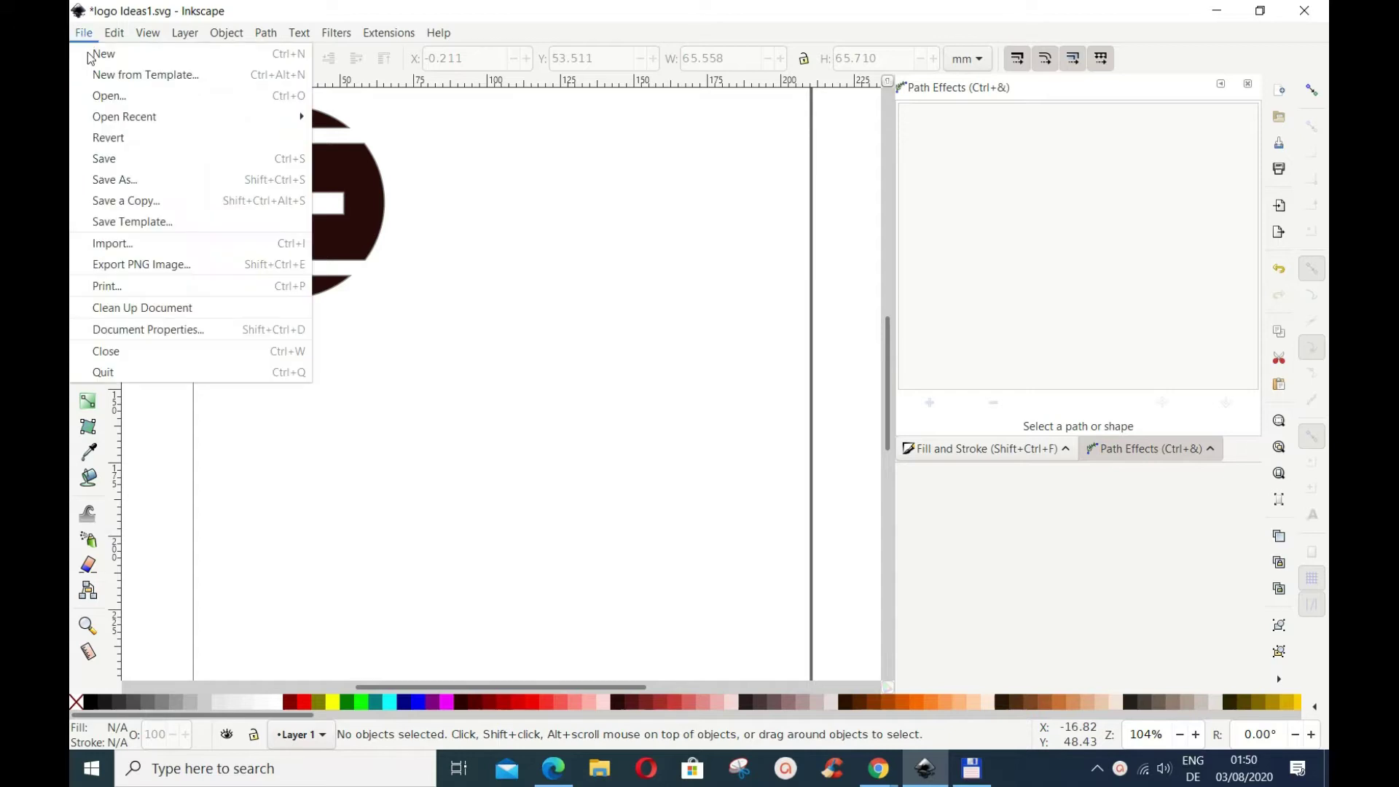
click(137, 336)
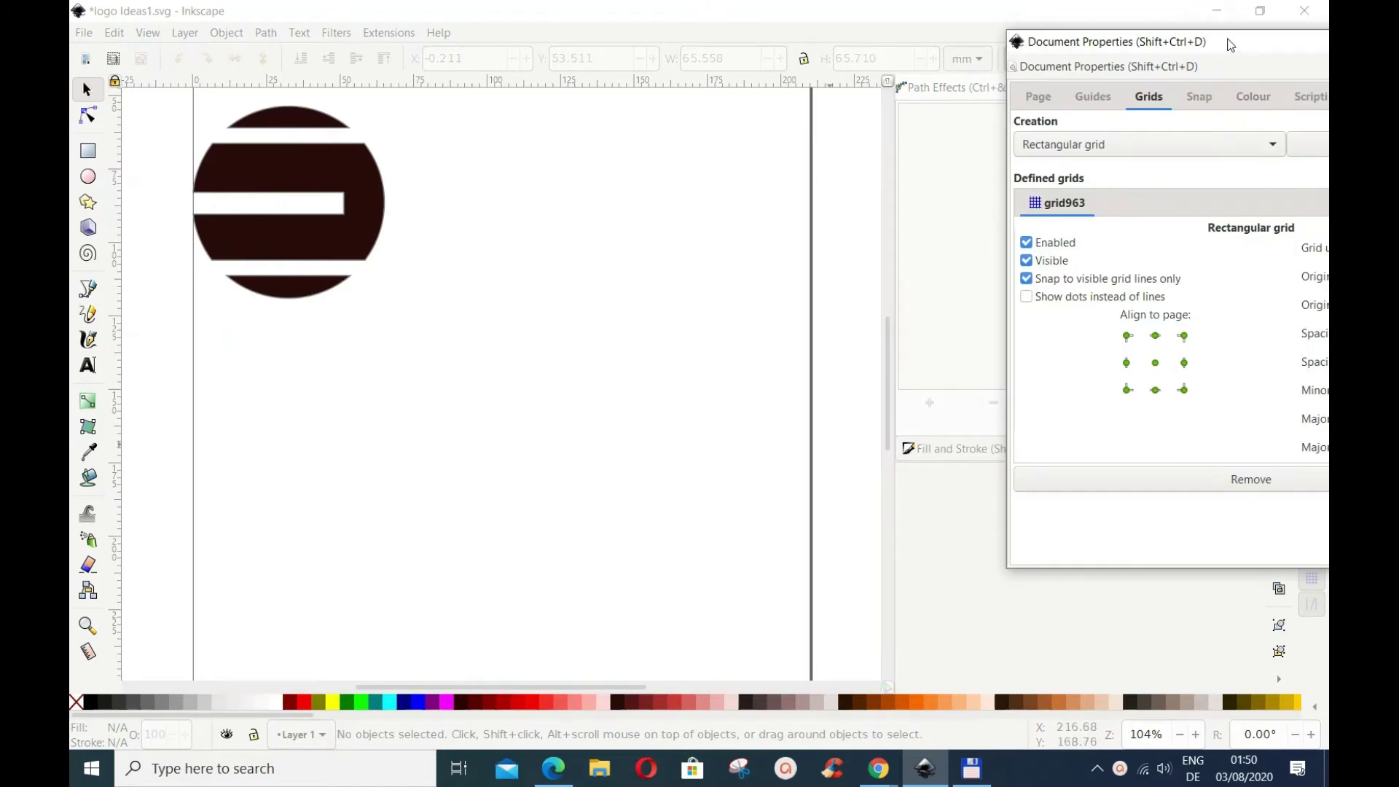
mouse_move(1214, 35)
mouse_down()
mouse_move(1053, 81)
mouse_move(865, 100)
mouse_up()
click(1088, 515)
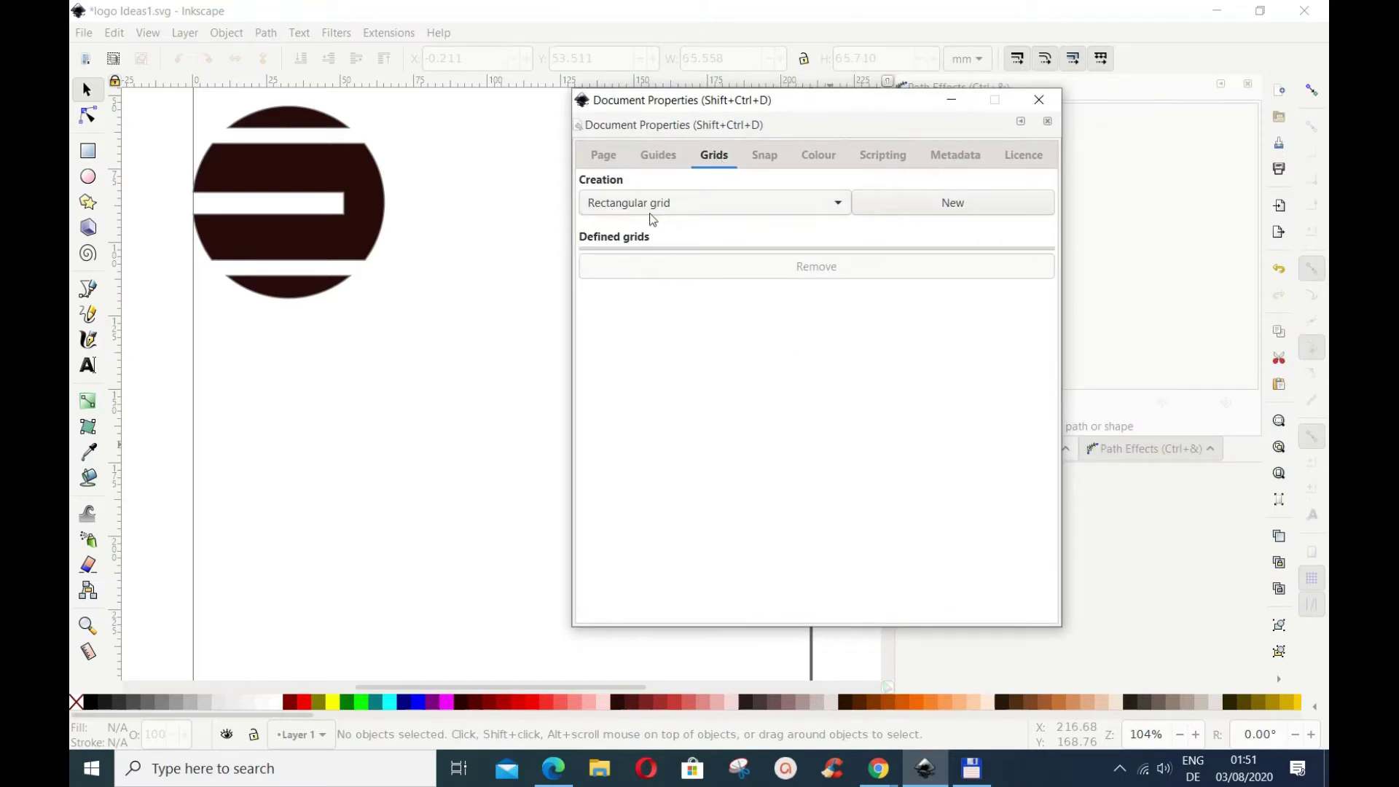
click(959, 207)
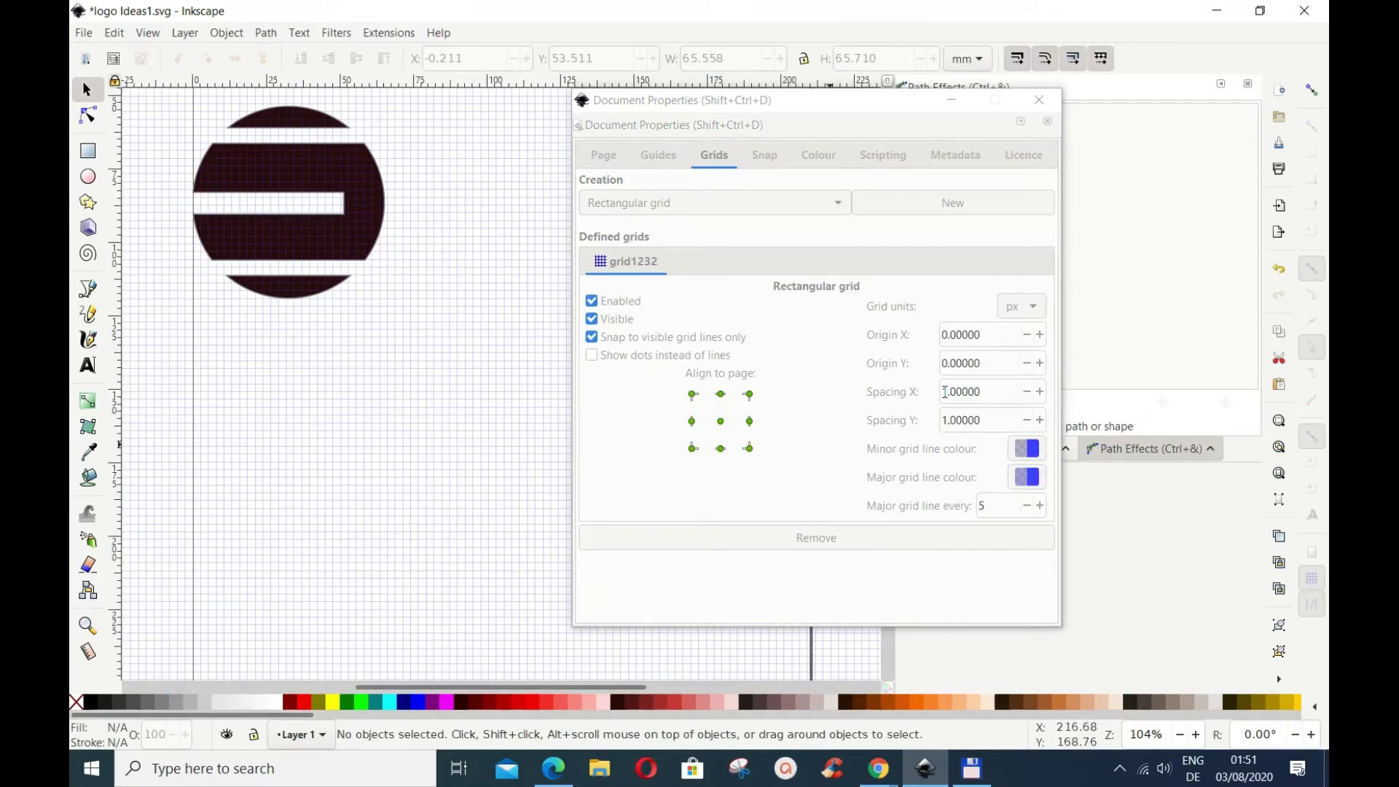
Set grid spacing to 10 px in X and Y and major line alpha to 51
click(945, 391)
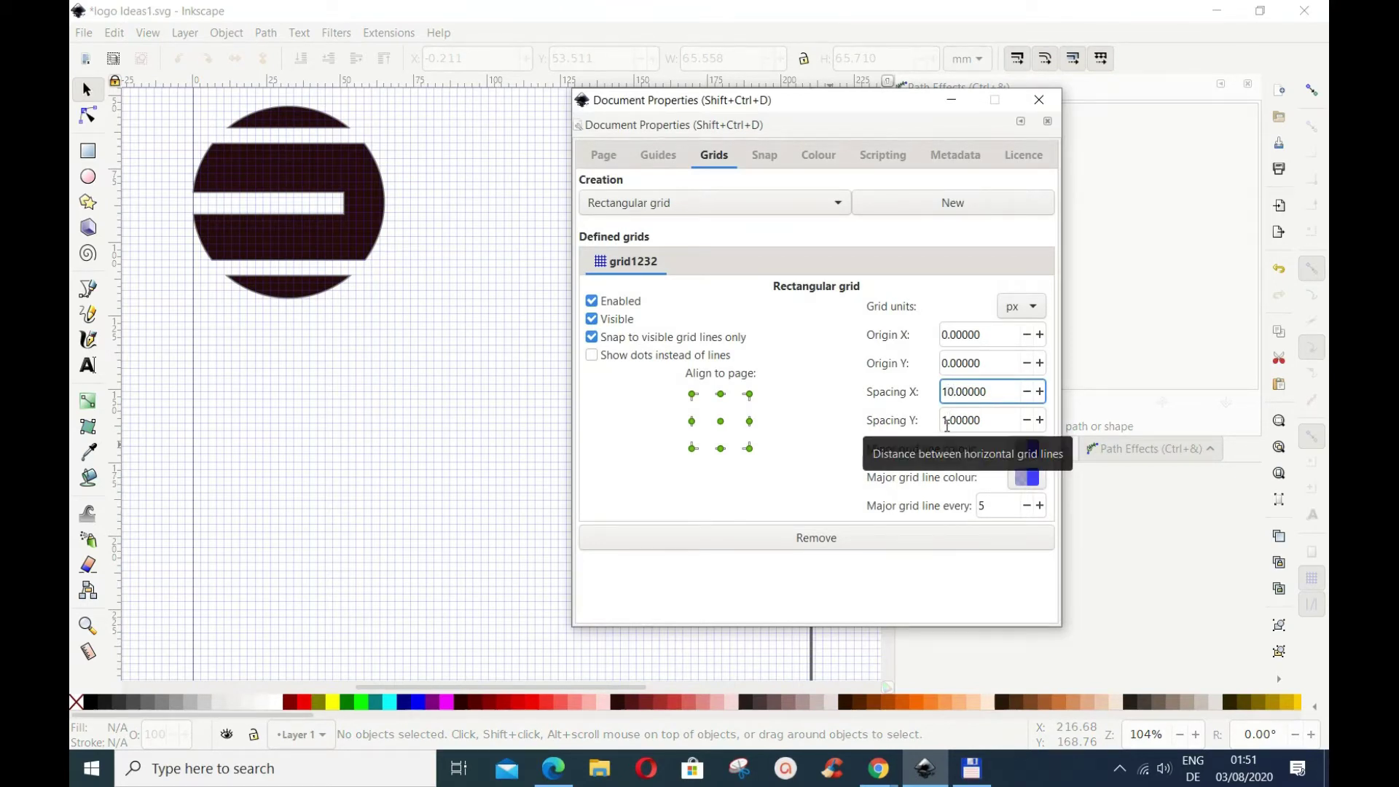
click(947, 422)
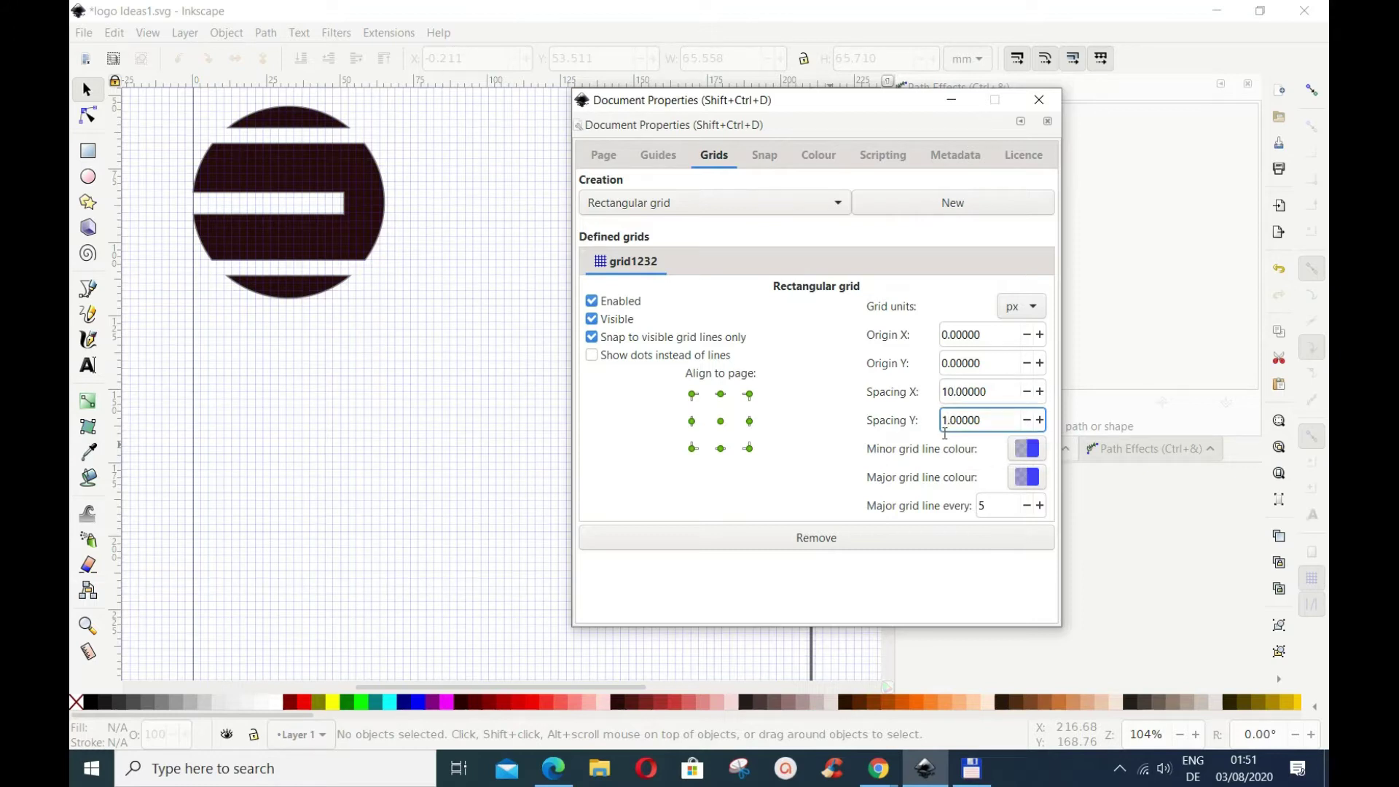
text(0)
click(1024, 478)
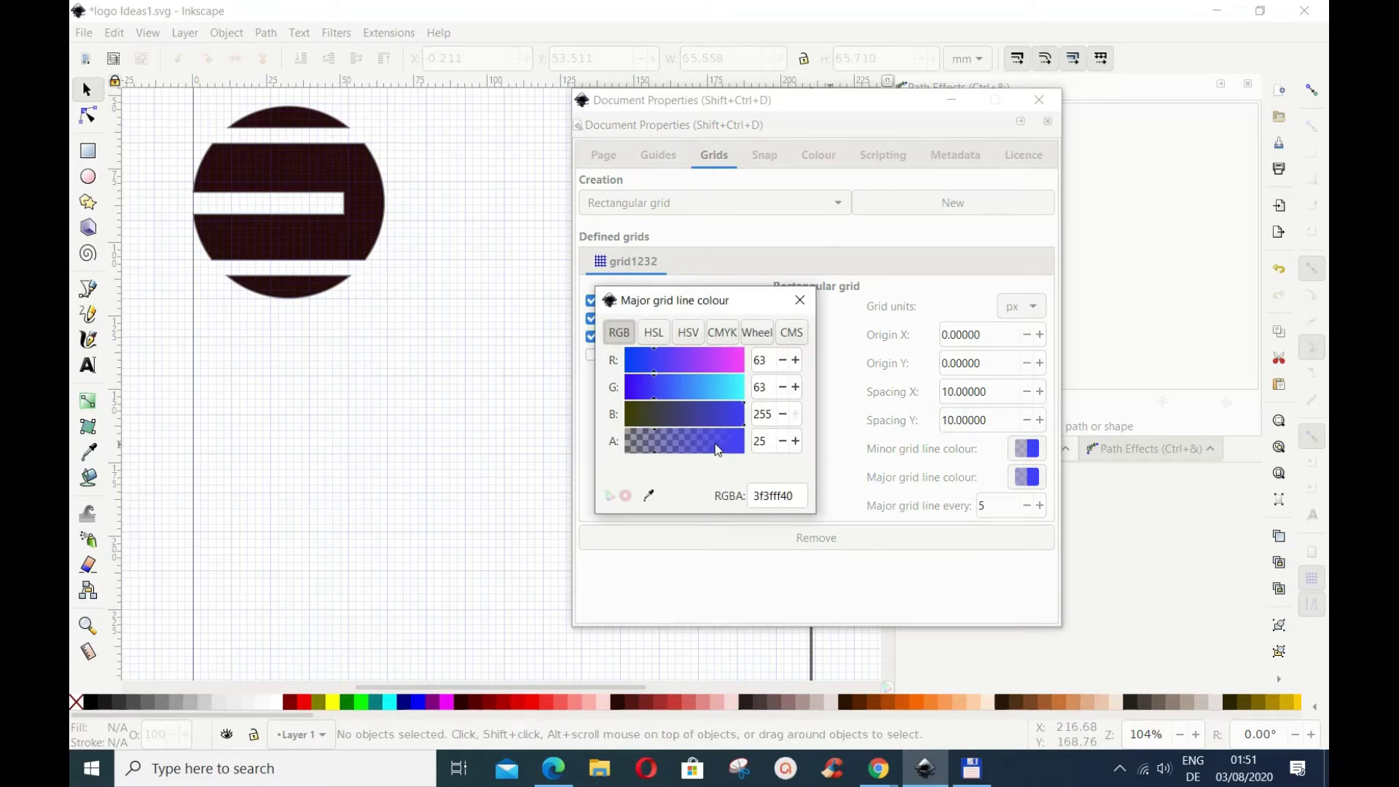
drag(718, 449, 703, 449)
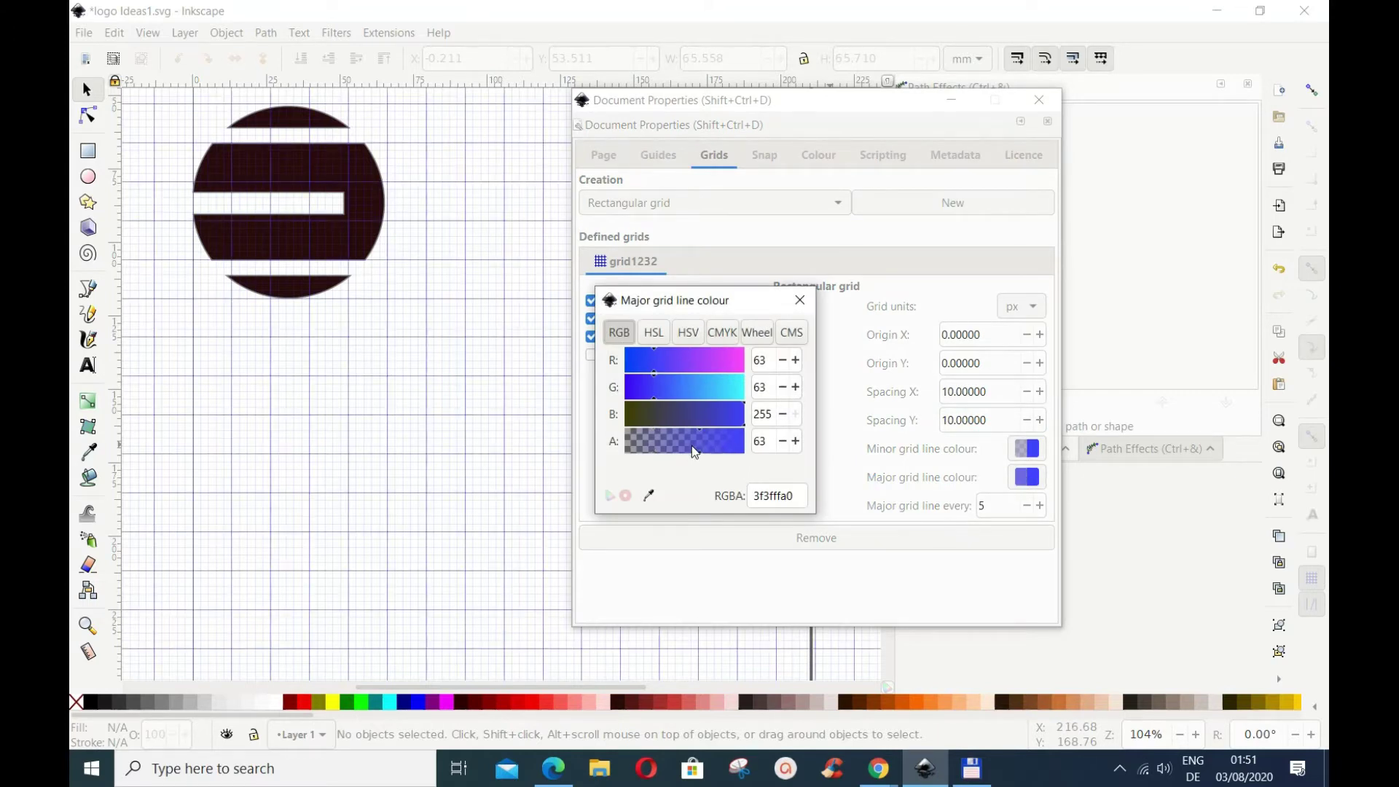
click(689, 451)
click(800, 301)
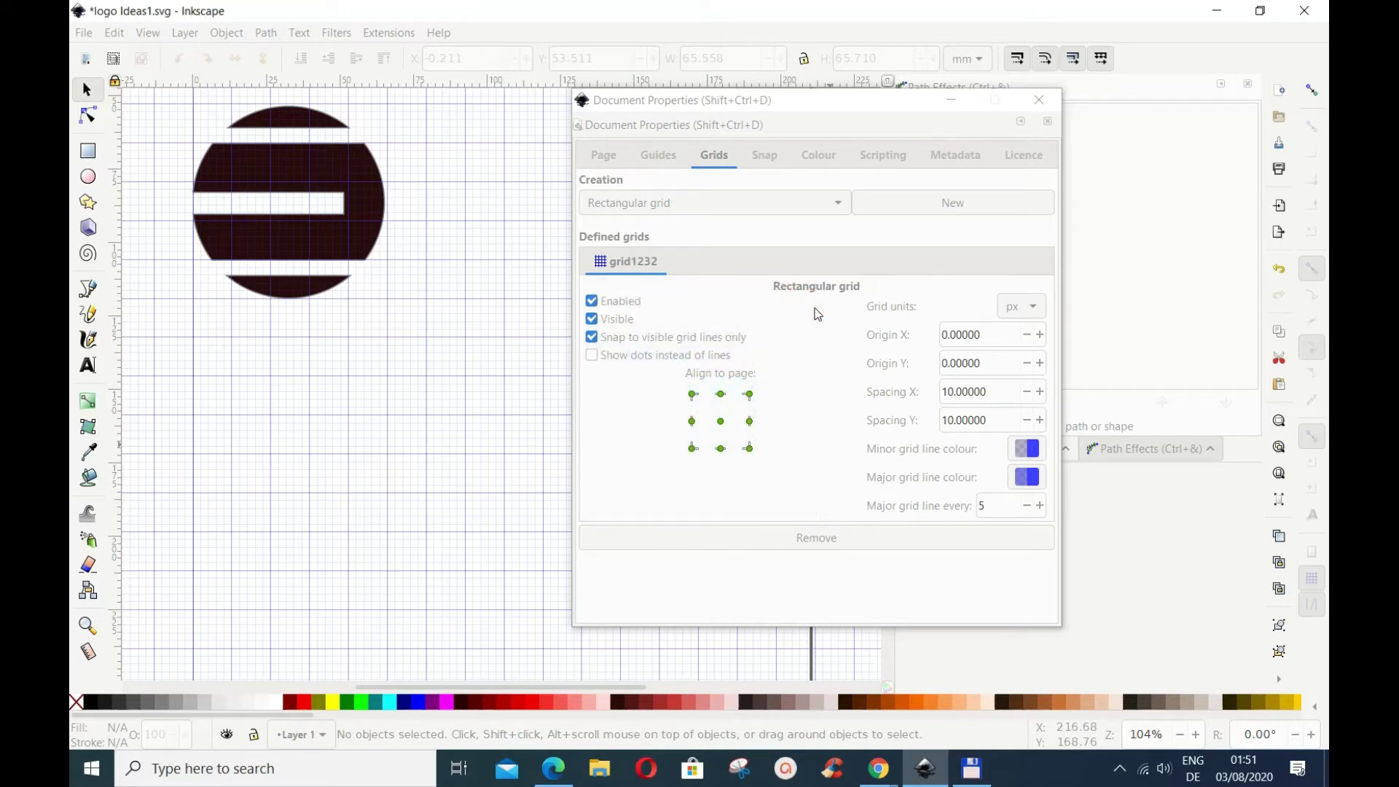
click(1033, 104)
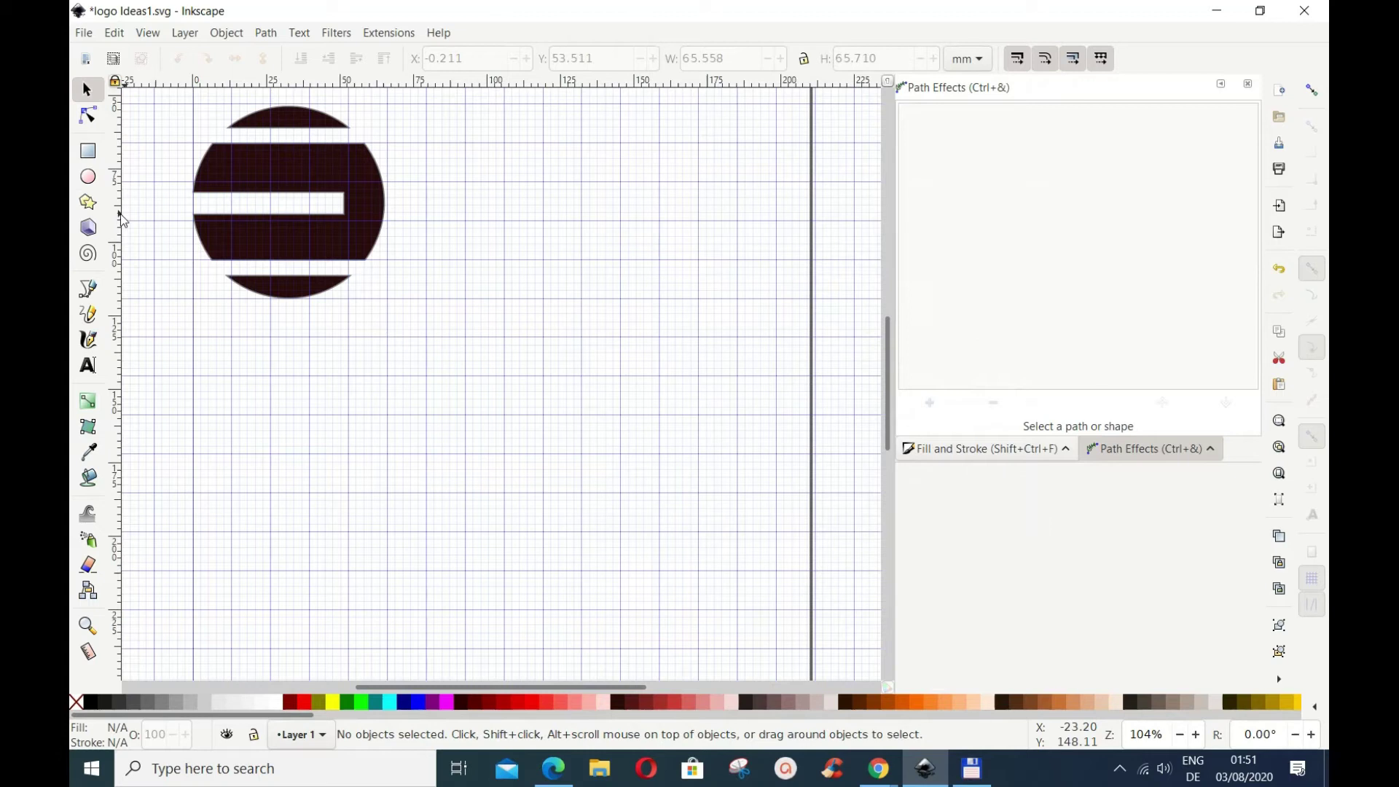
Ctrl-drag a dark-brown circle to the right of the striped logo
click(87, 179)
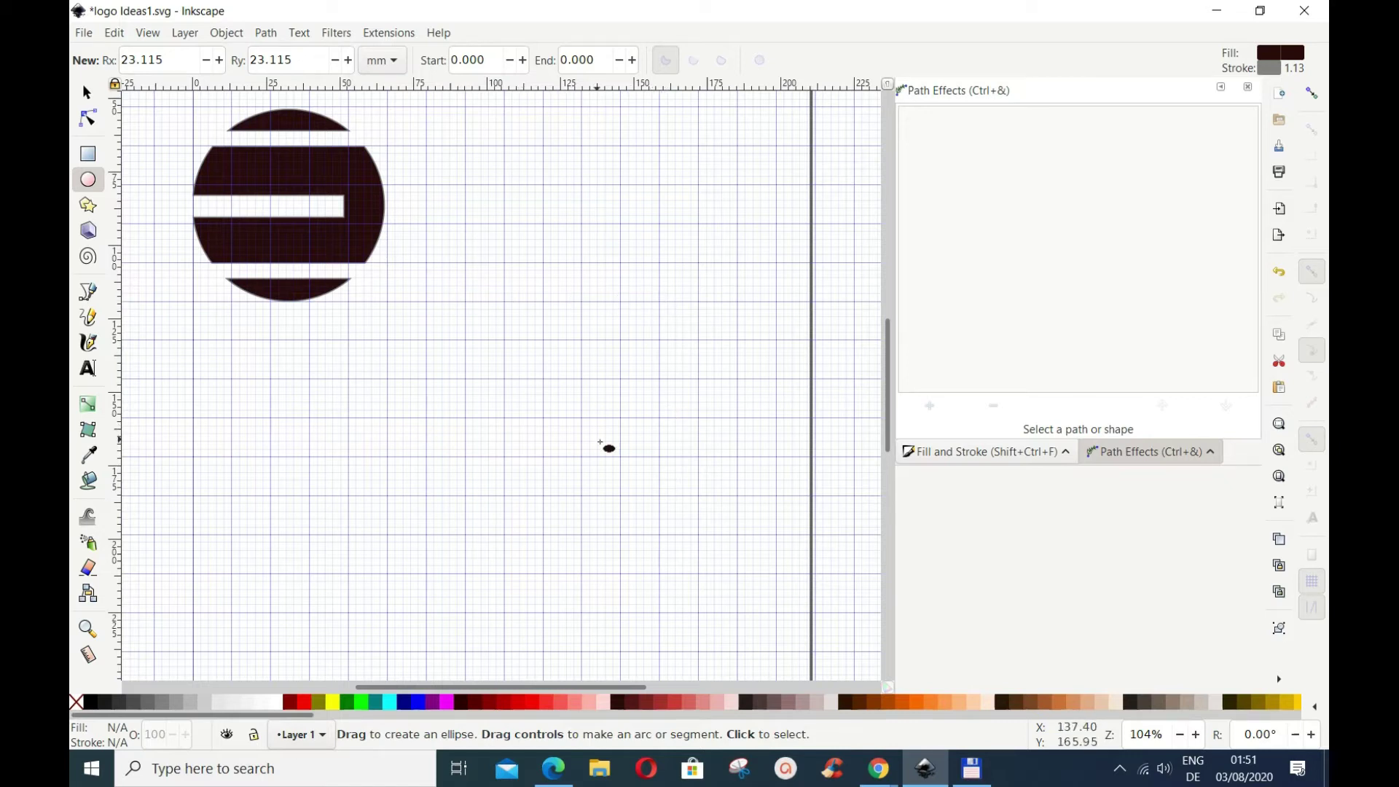
key(ctrl)
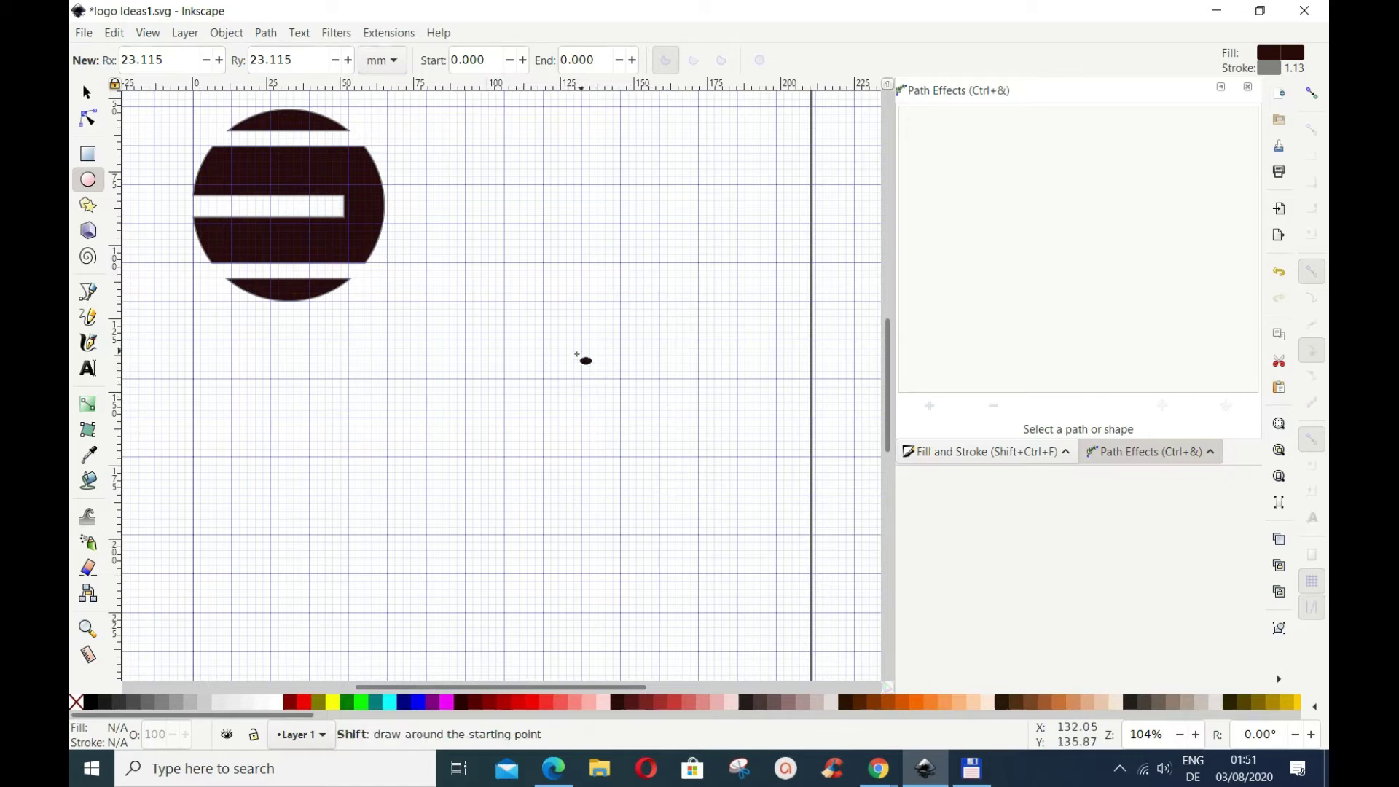
drag(581, 339, 655, 418)
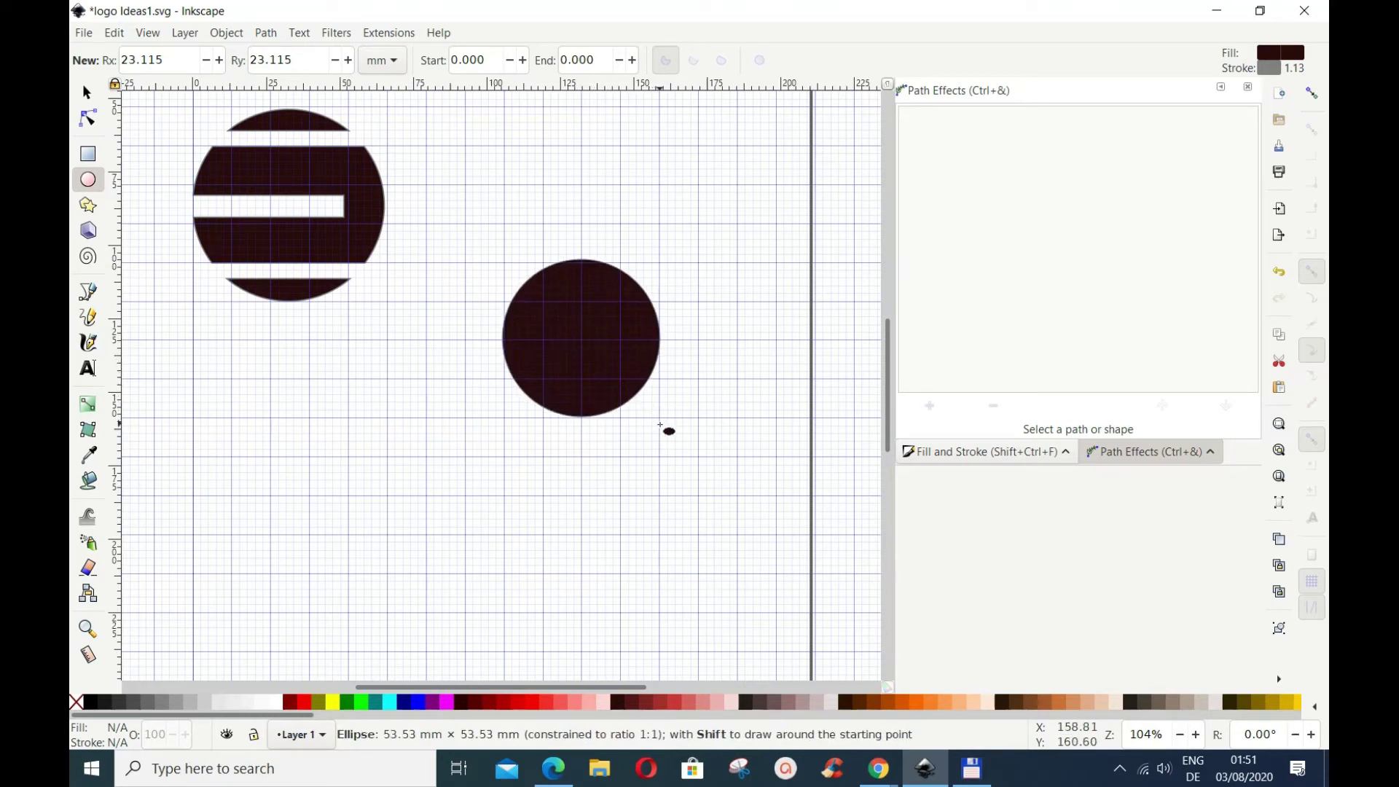
drag(655, 419, 685, 453)
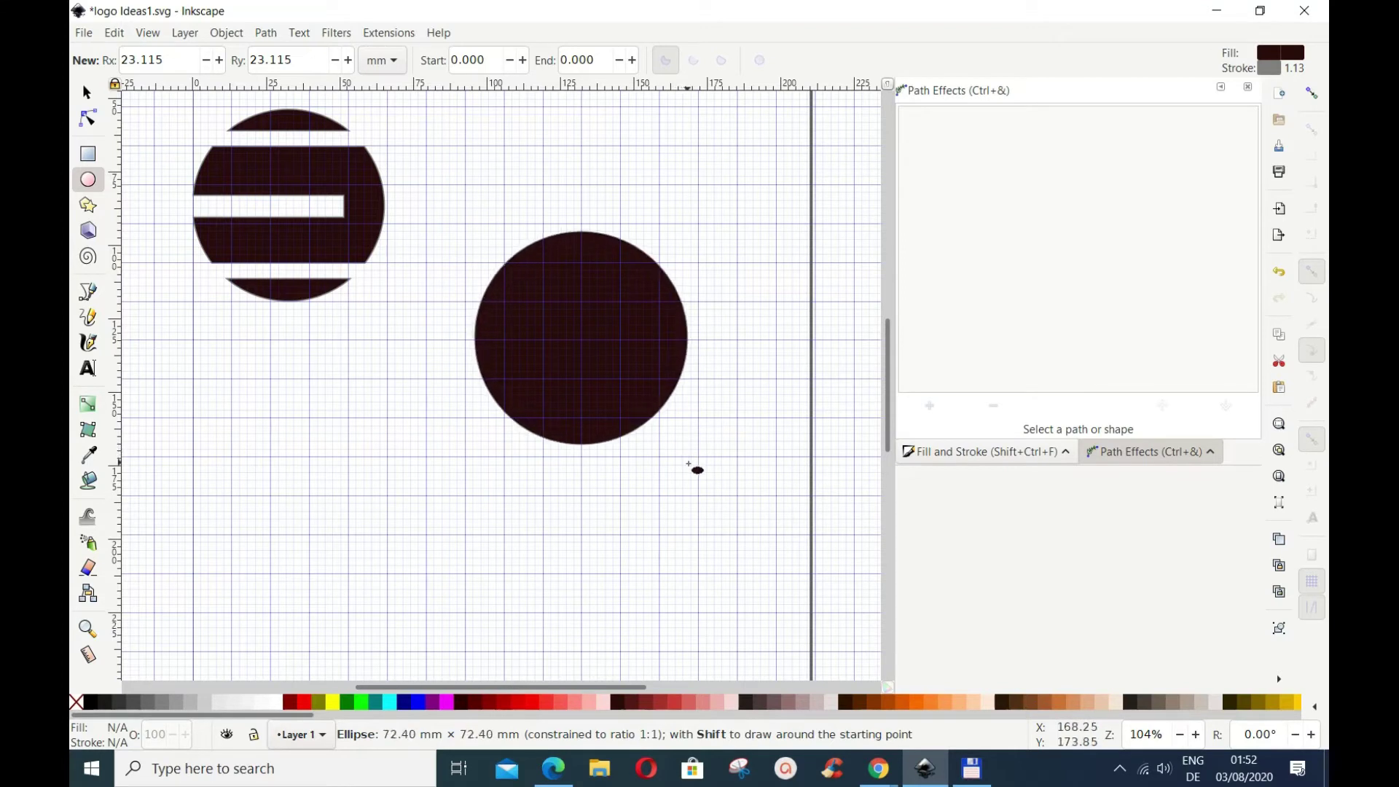
drag(685, 453, 682, 464)
Reposition the new circle and scale it down to about 66 mm wide
click(88, 93)
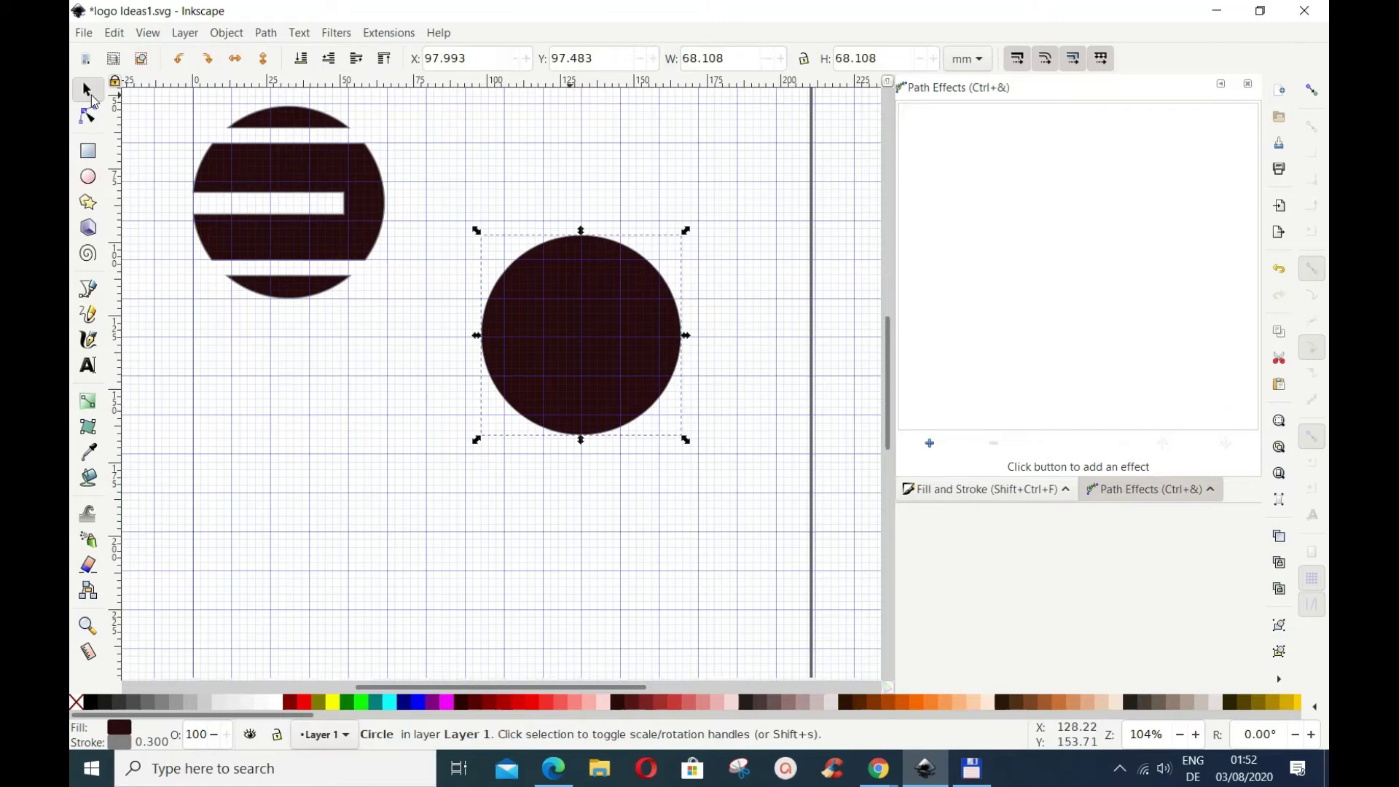
mouse_move(604, 301)
mouse_down()
mouse_move(605, 286)
mouse_move(626, 286)
mouse_up()
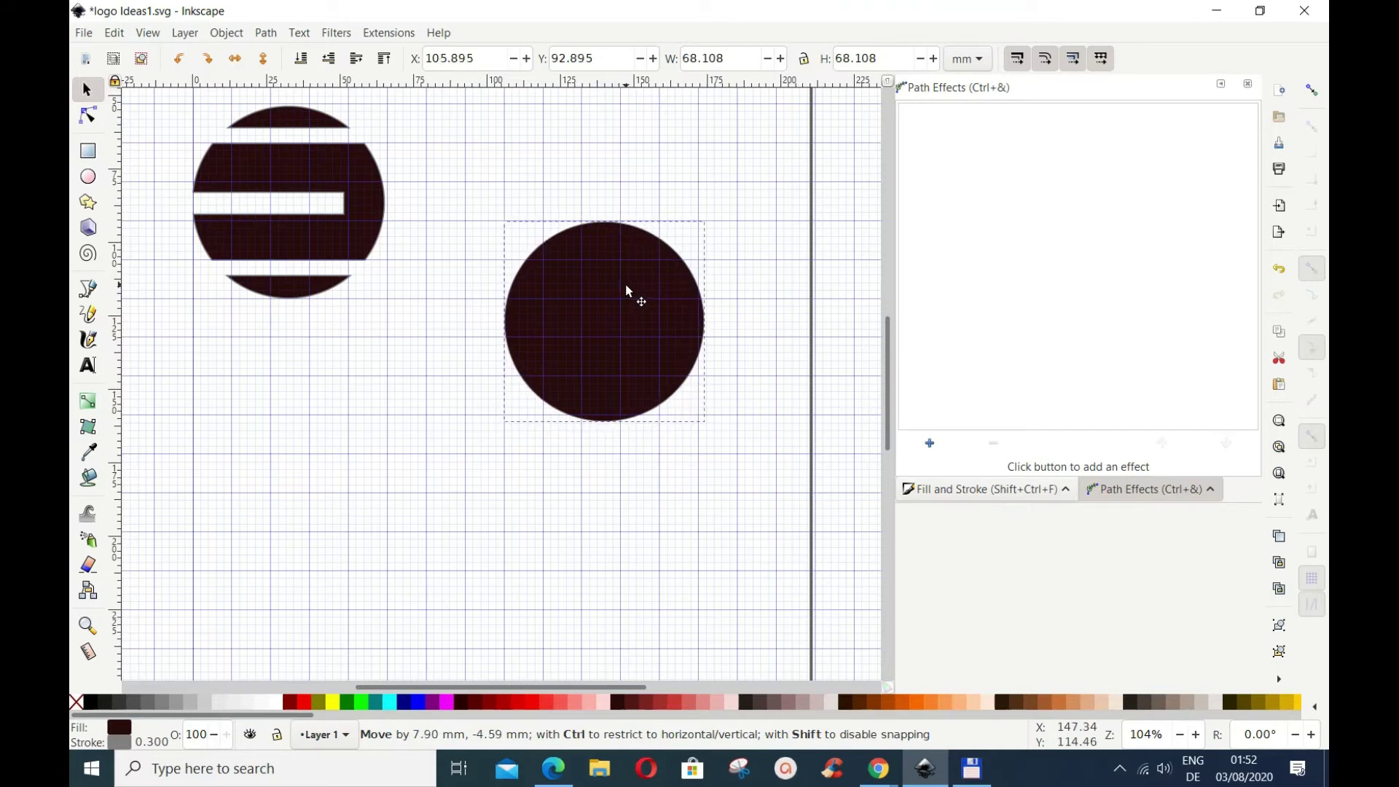
drag(625, 284, 626, 284)
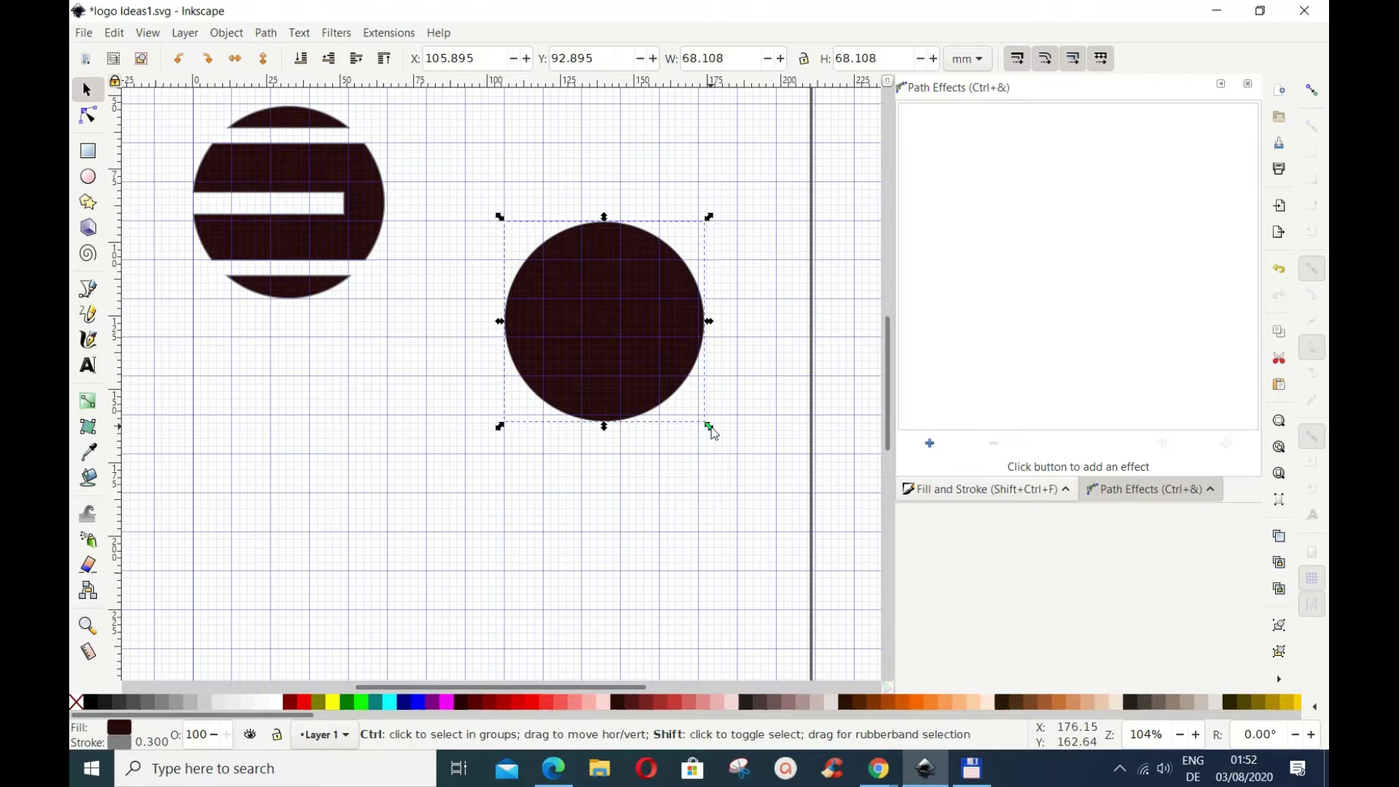
drag(709, 427, 712, 429)
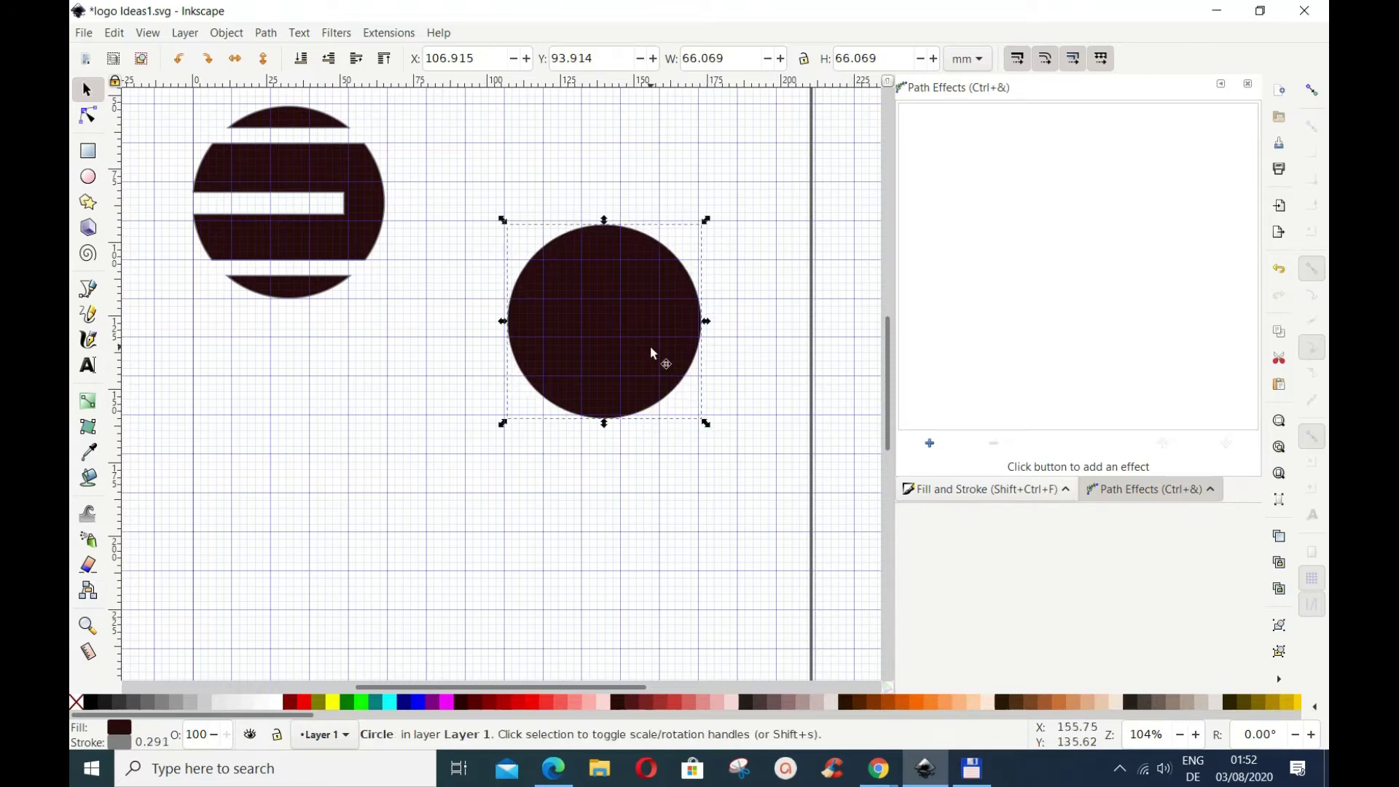
drag(650, 343, 649, 346)
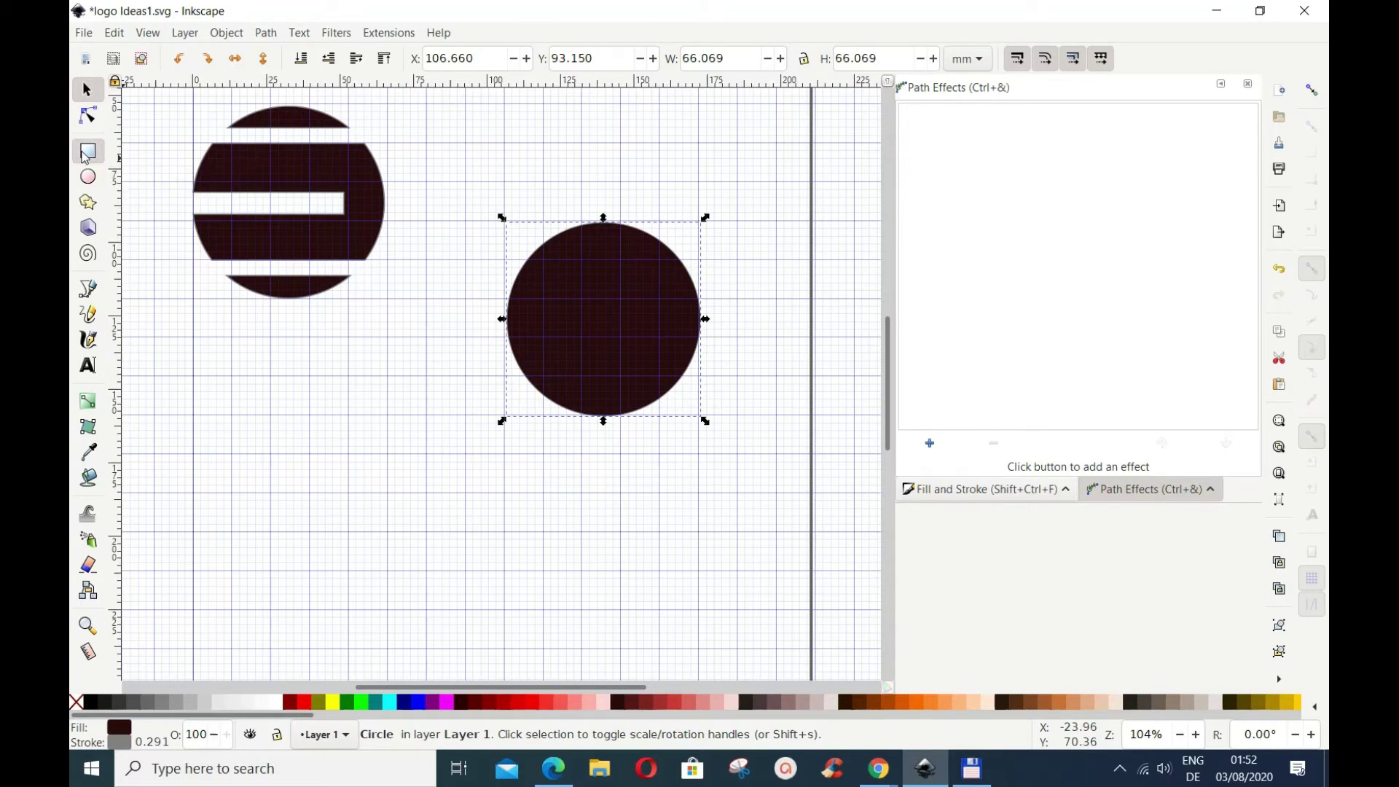
Draw a thin bar about 119 × 6 mm below the second circle
click(86, 154)
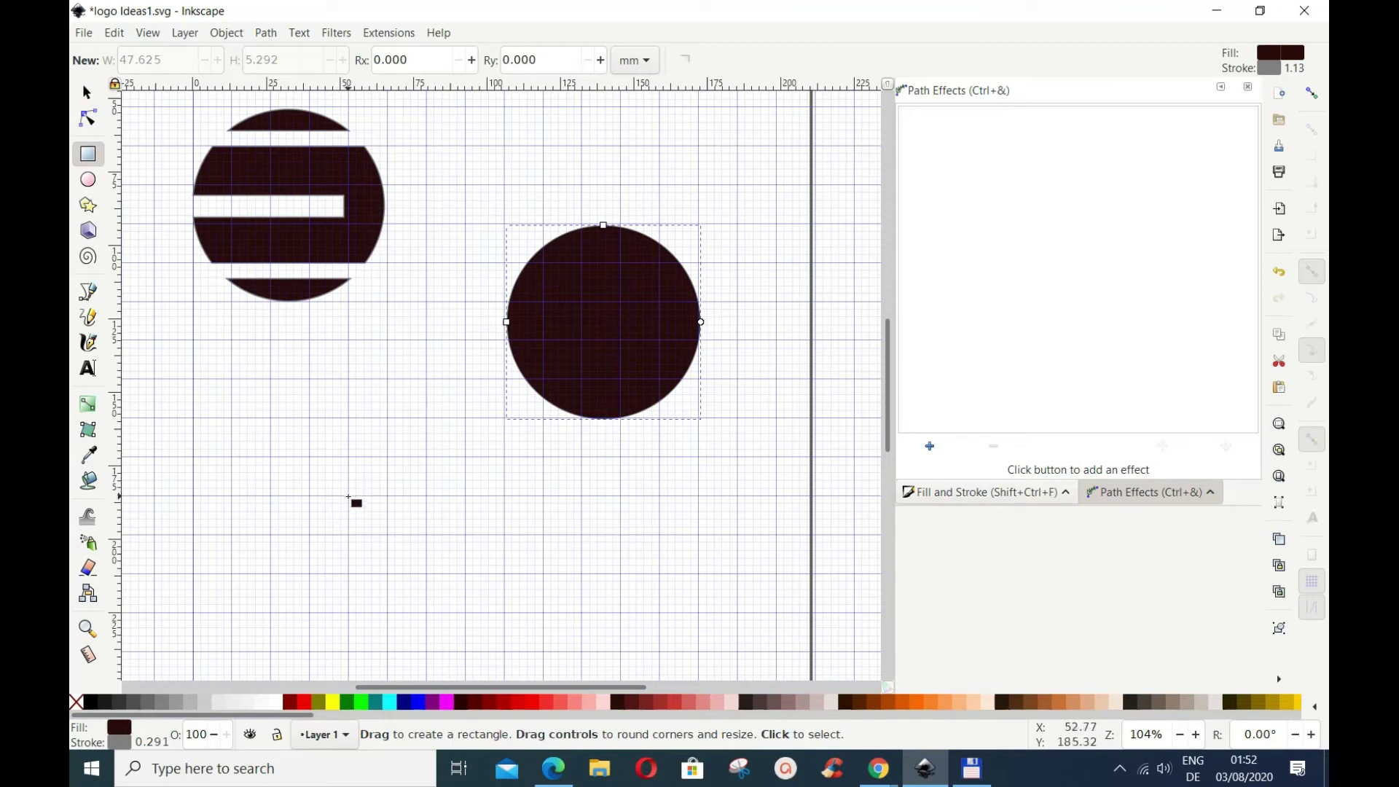
mouse_move(348, 482)
mouse_down()
mouse_move(508, 502)
mouse_move(697, 495)
mouse_up()
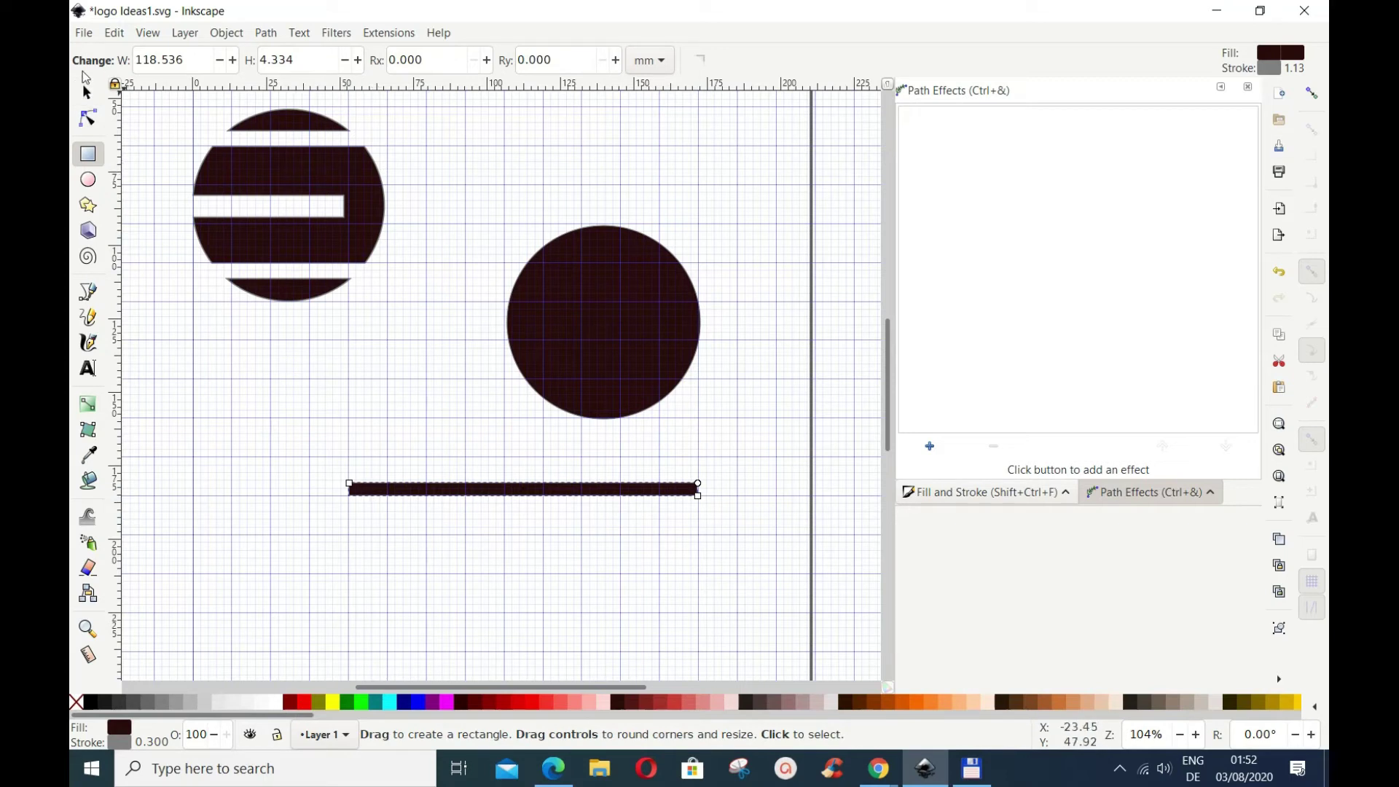
click(87, 92)
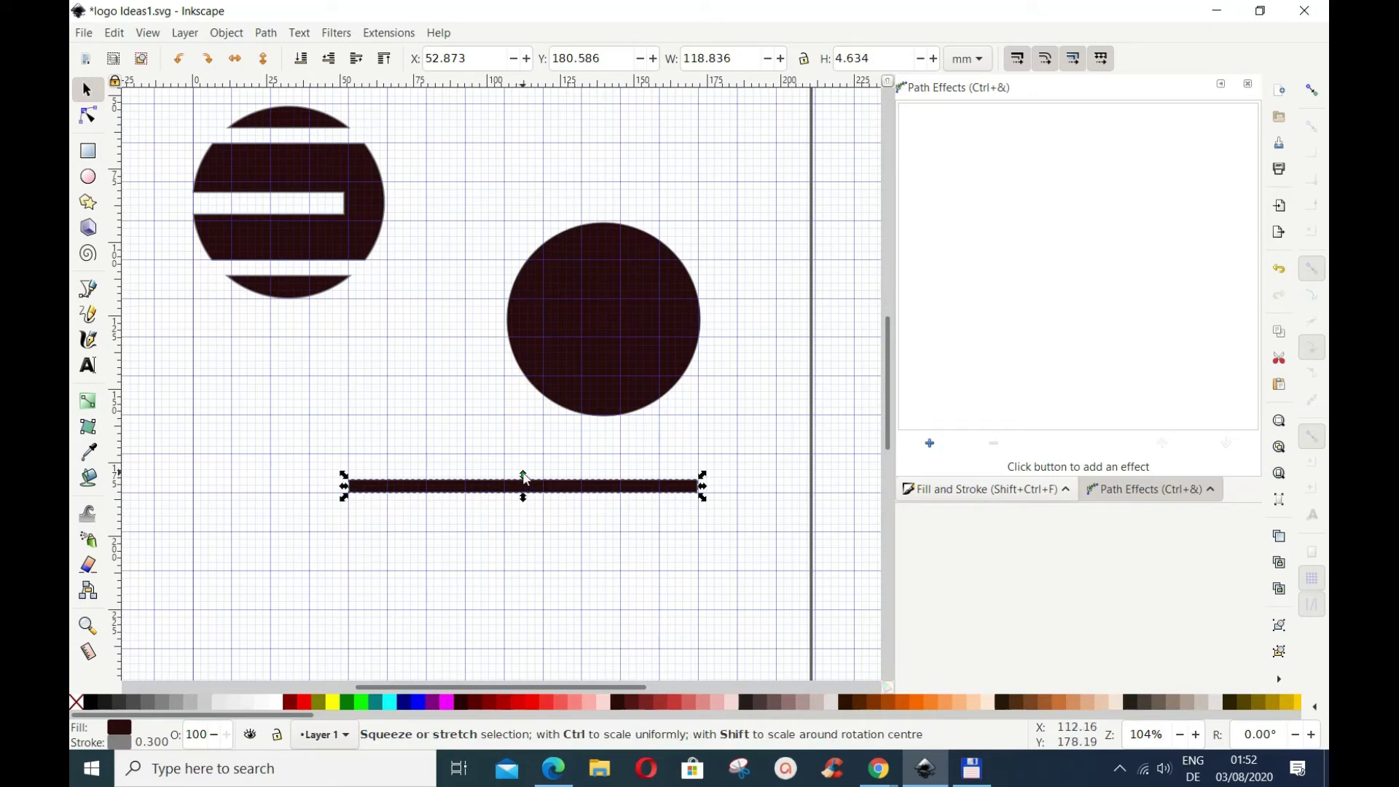
drag(524, 477, 525, 474)
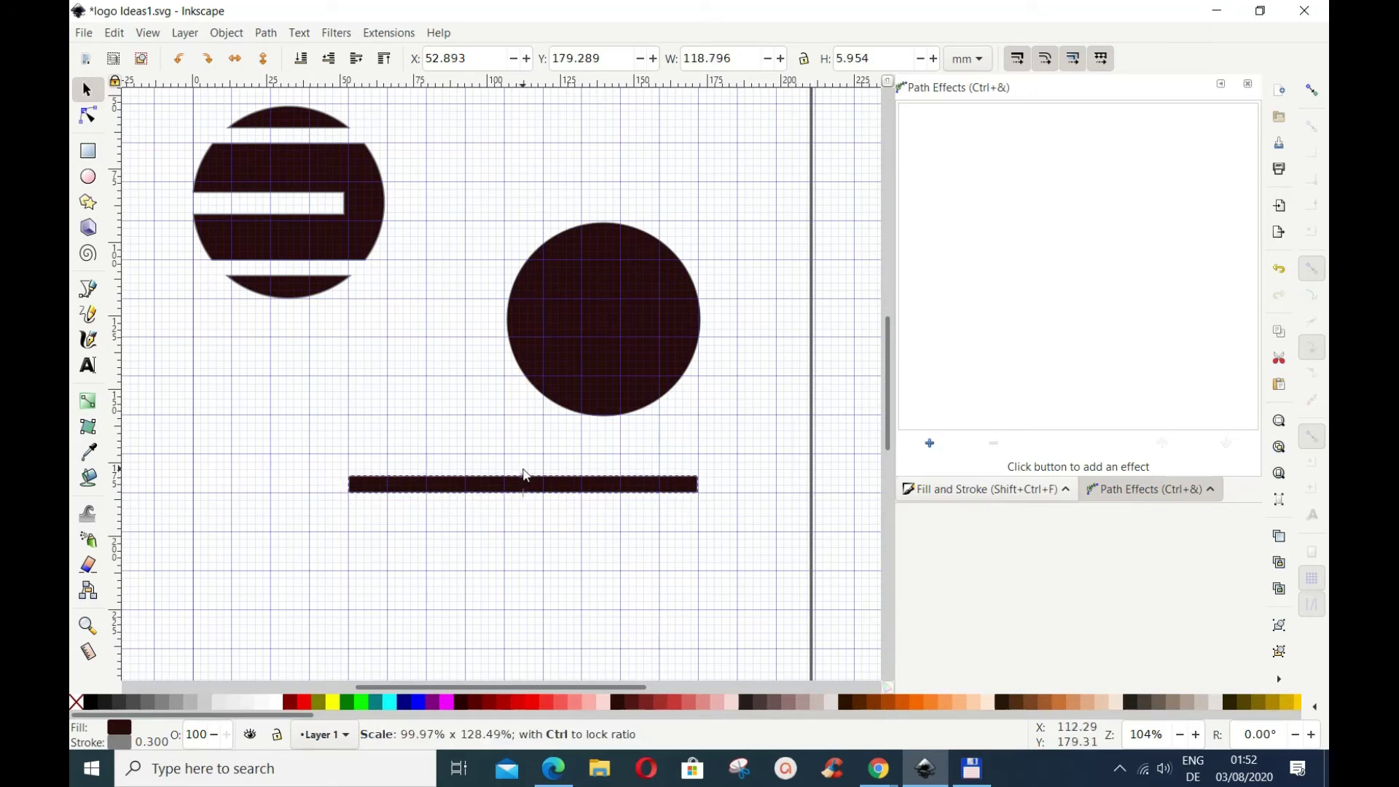
drag(525, 475, 525, 476)
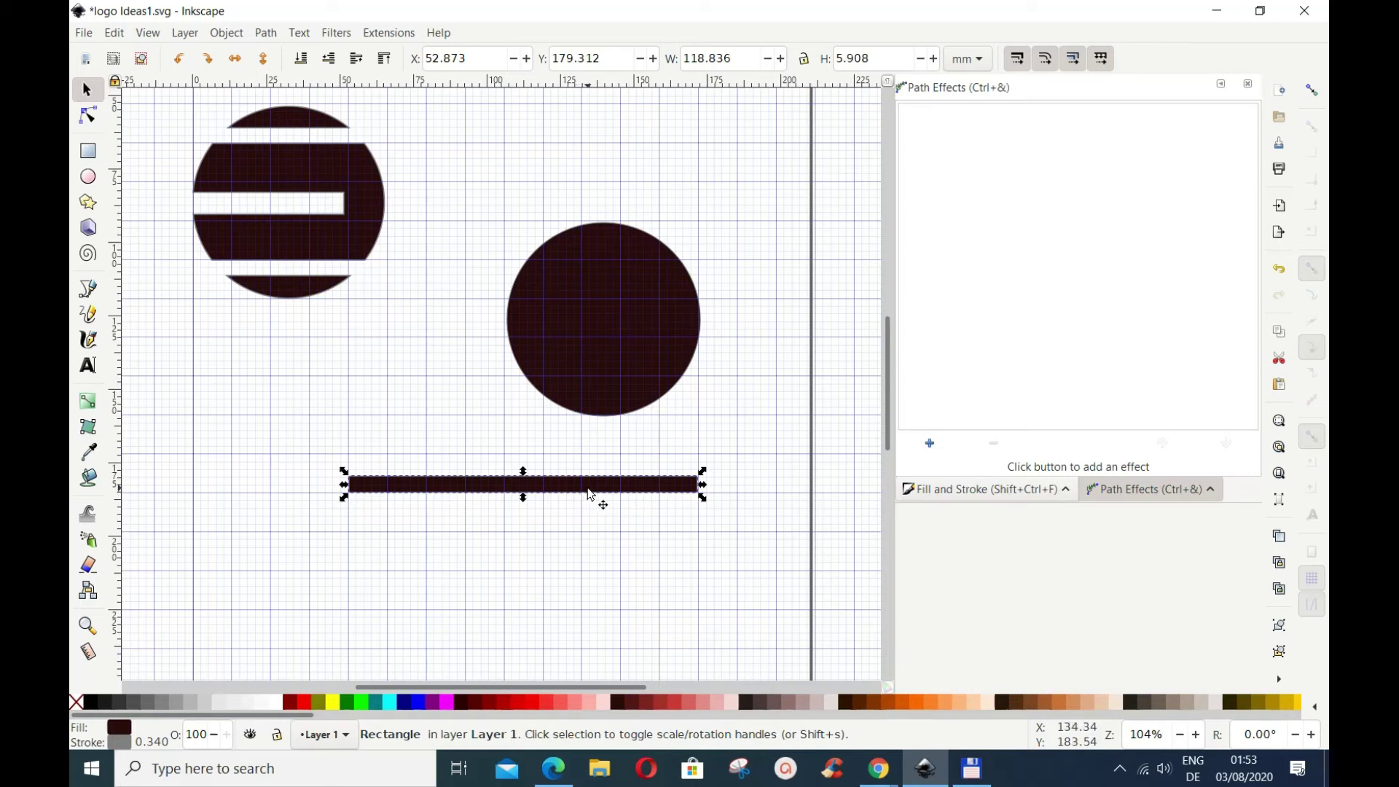
Duplicate the thin bar so the copy sits exactly on the original
right_click(590, 493)
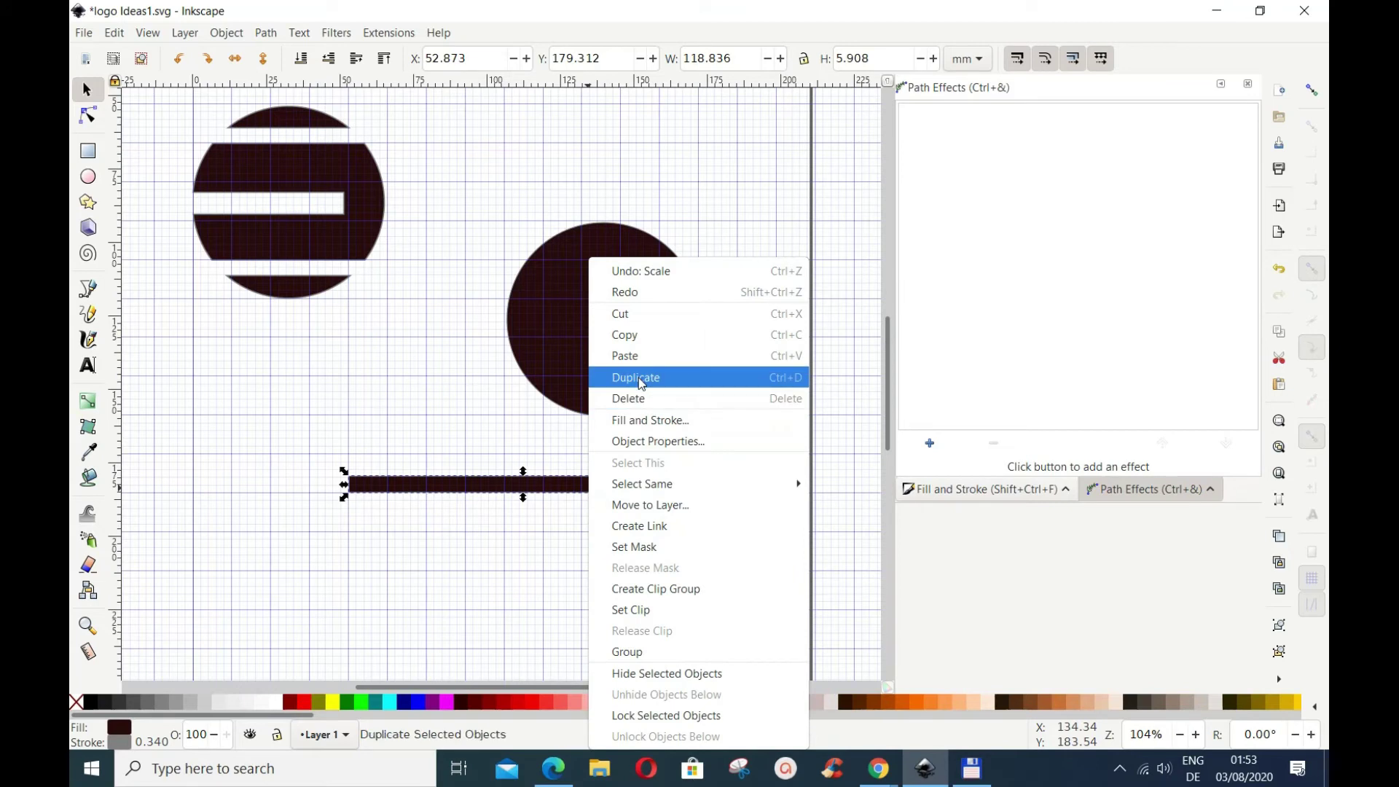
click(637, 378)
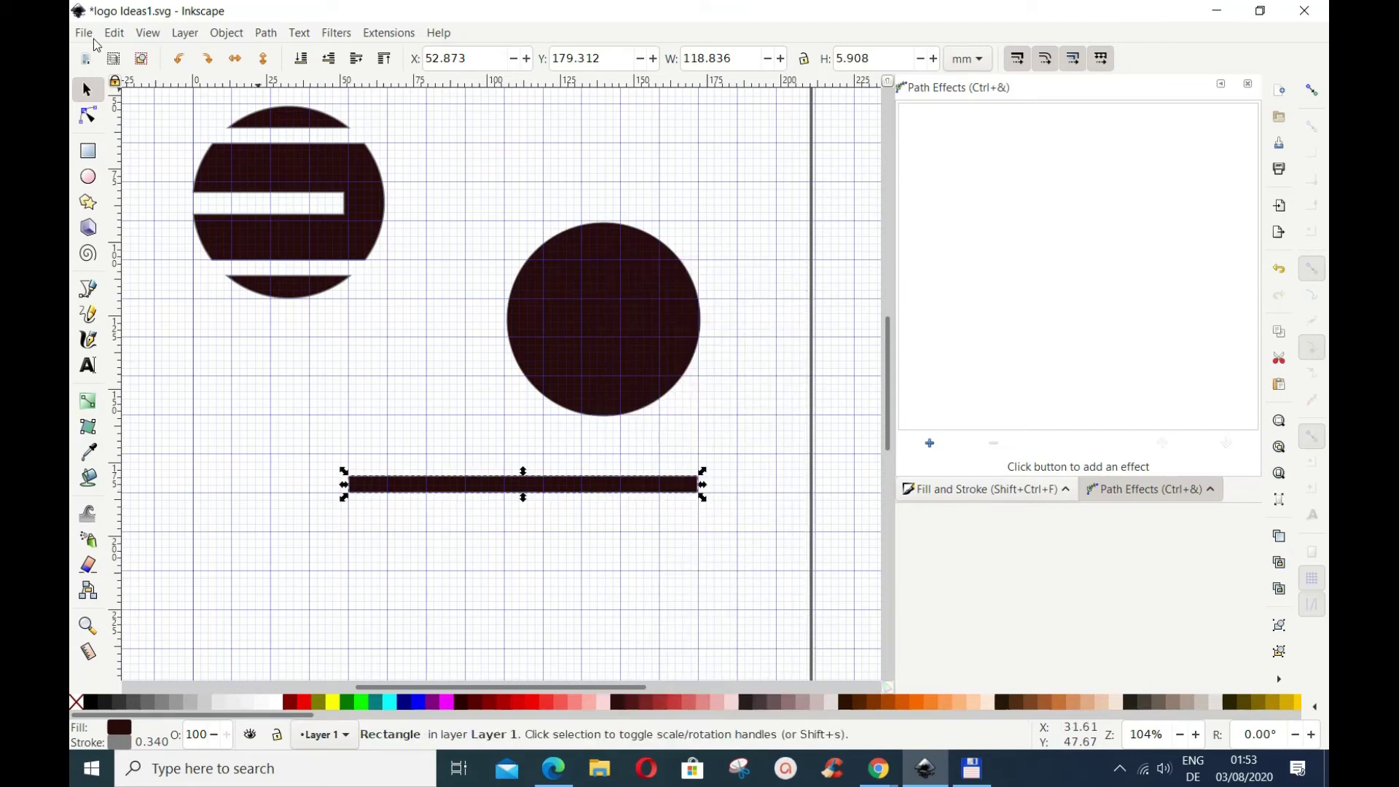
click(117, 33)
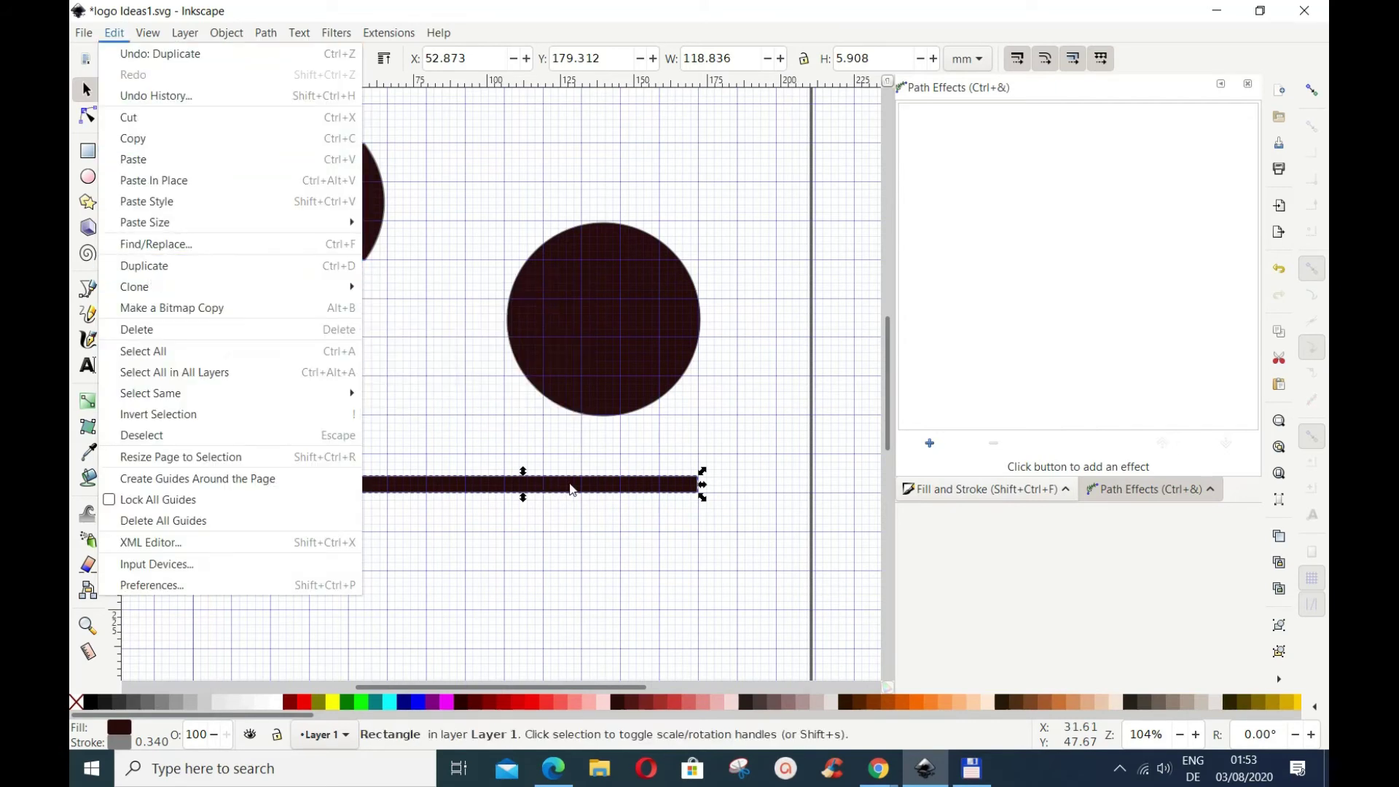
Move the copied bar onto the circle's top and fill the circle #FFE6D5 peach
click(649, 342)
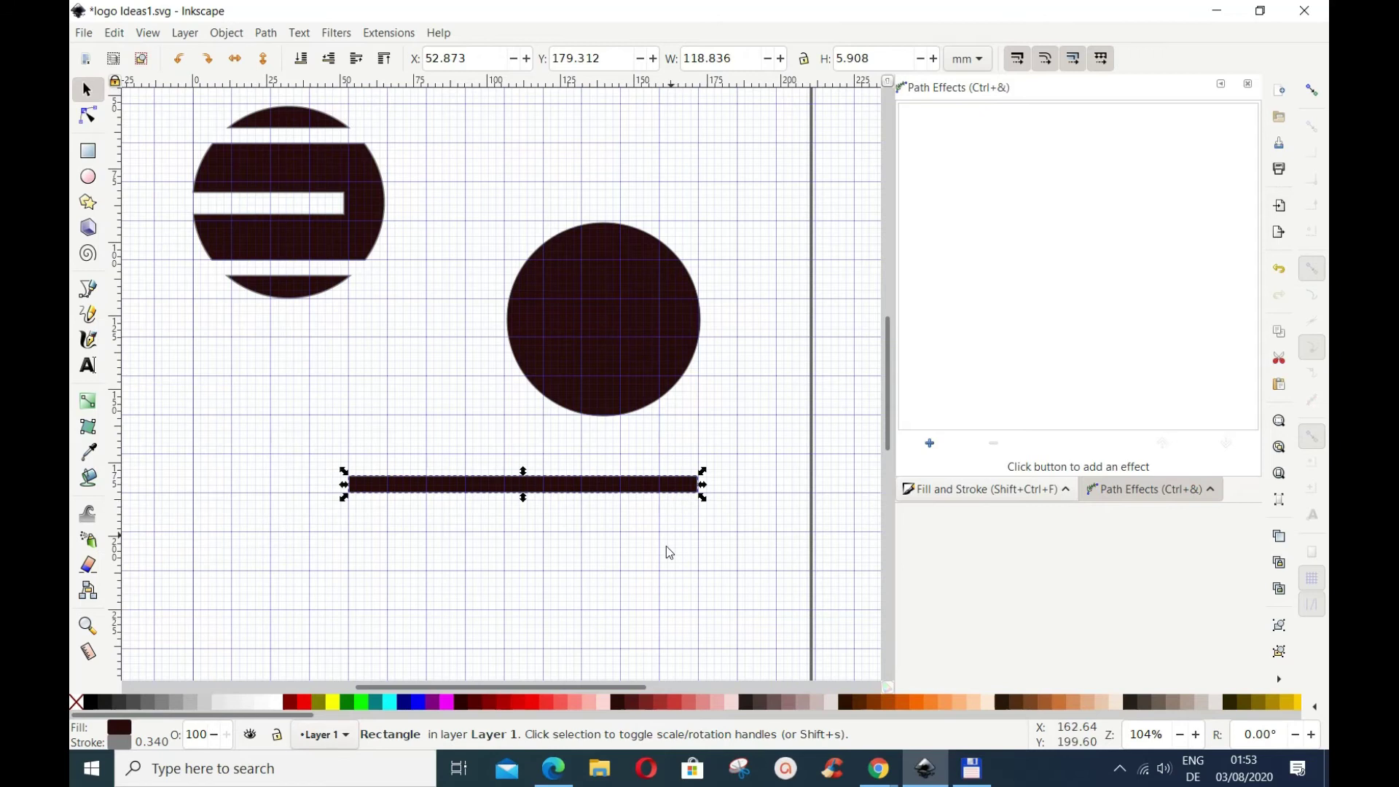
click(614, 490)
drag(610, 494, 668, 260)
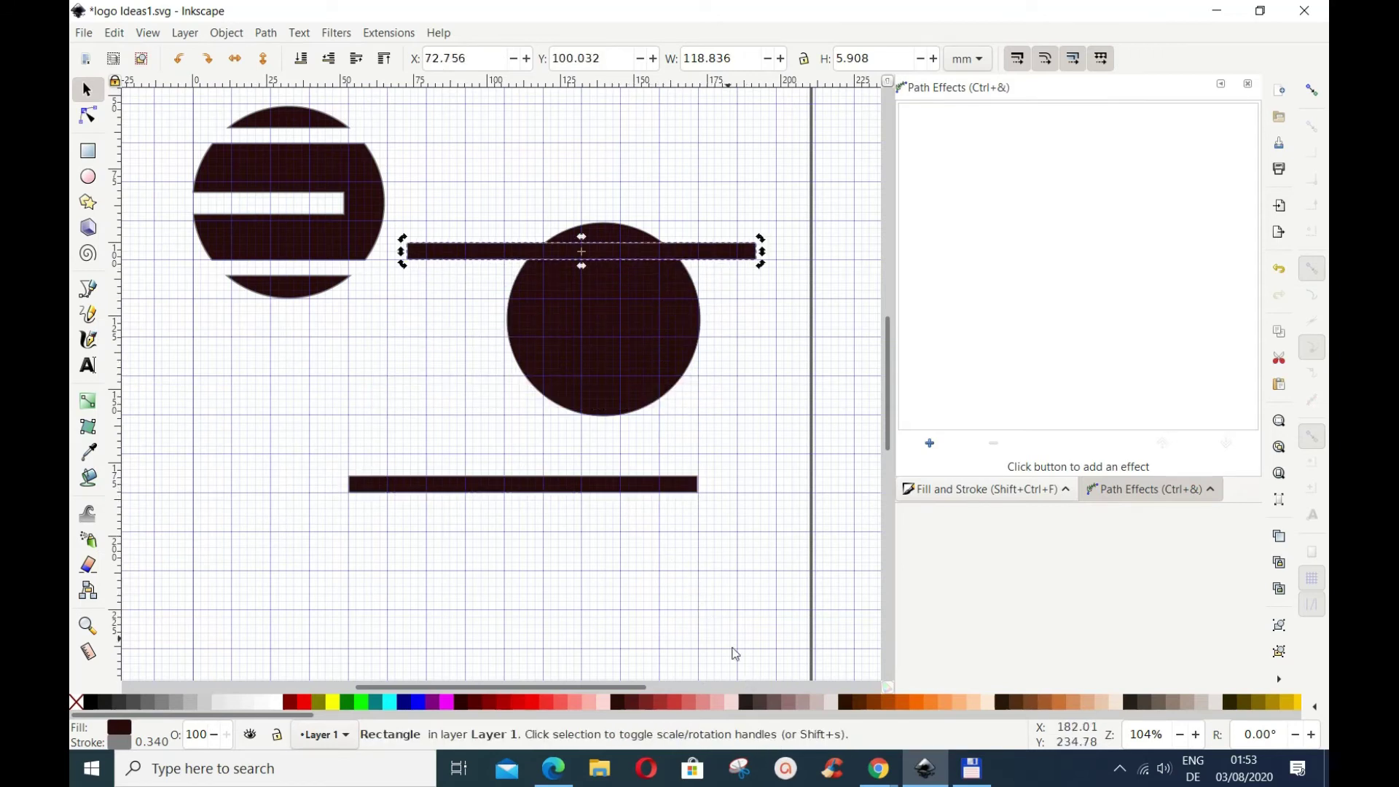
click(637, 327)
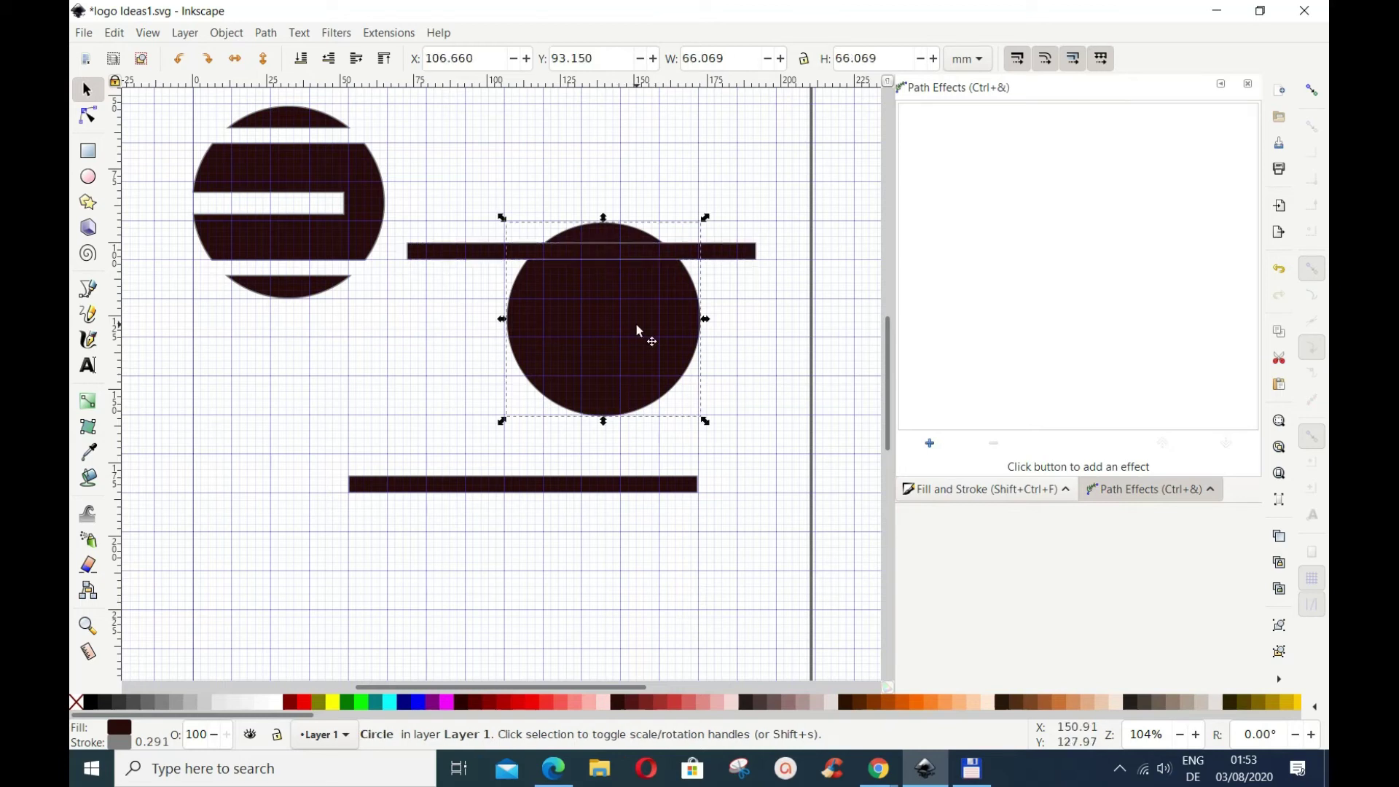
click(992, 703)
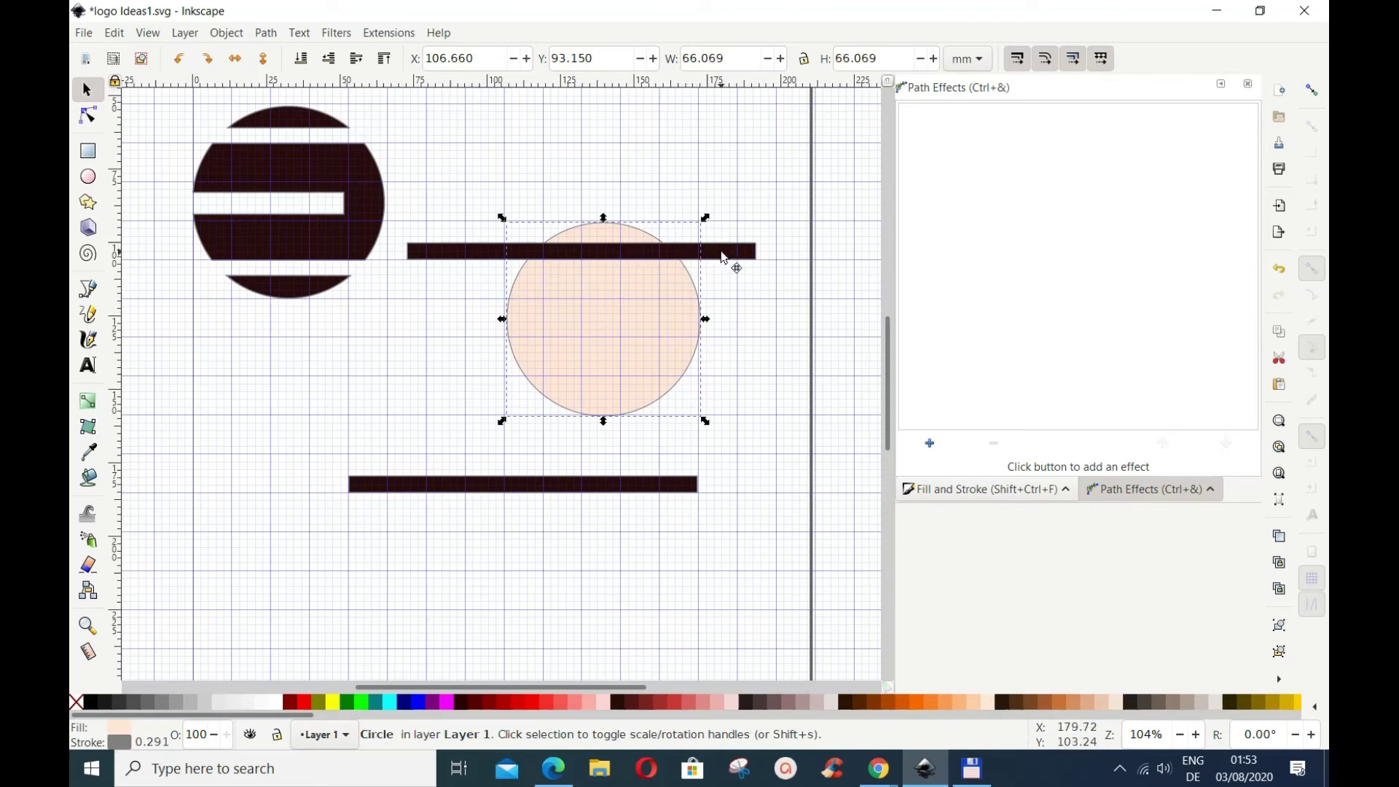
Fine-tune the bar's position across the peach circle's upper part
drag(722, 254, 726, 236)
drag(726, 234, 729, 258)
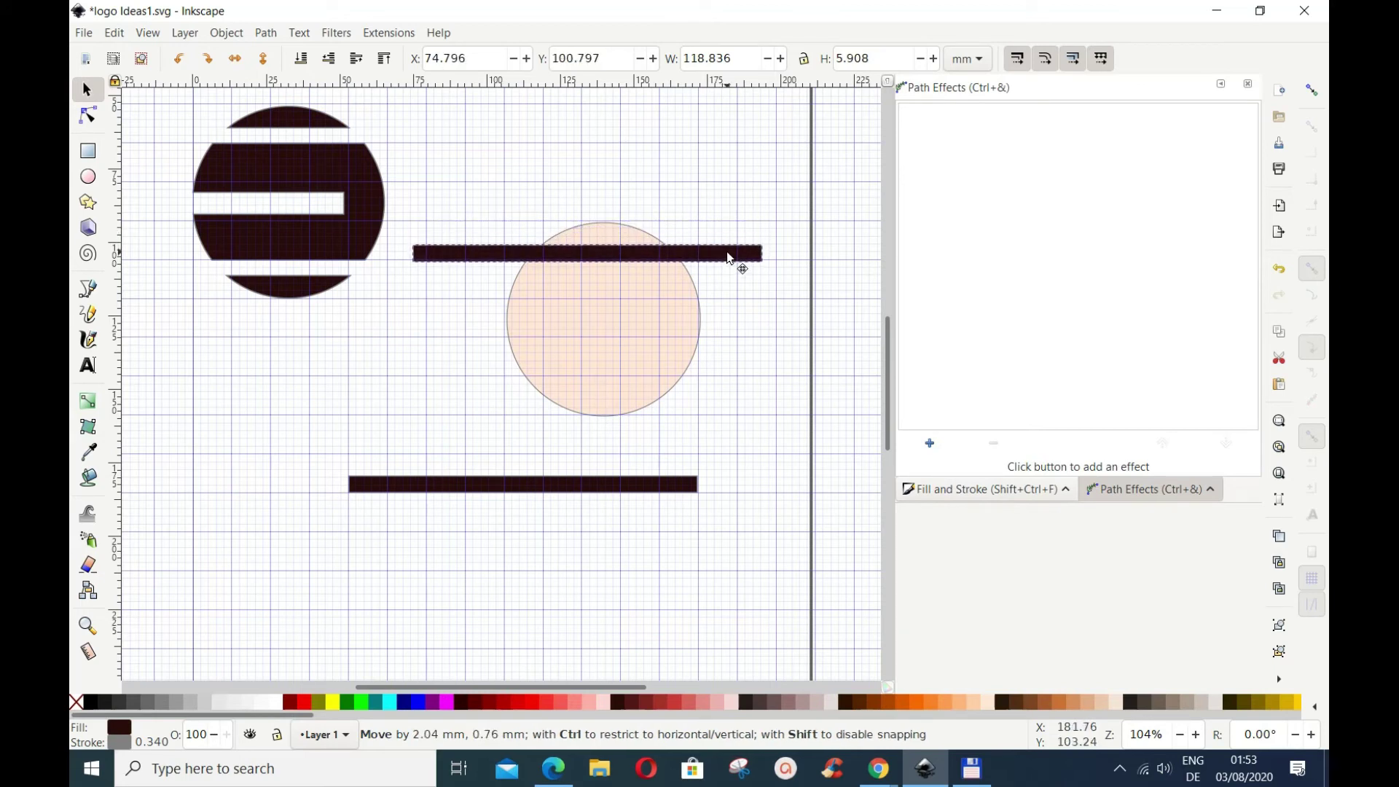
drag(727, 253, 729, 249)
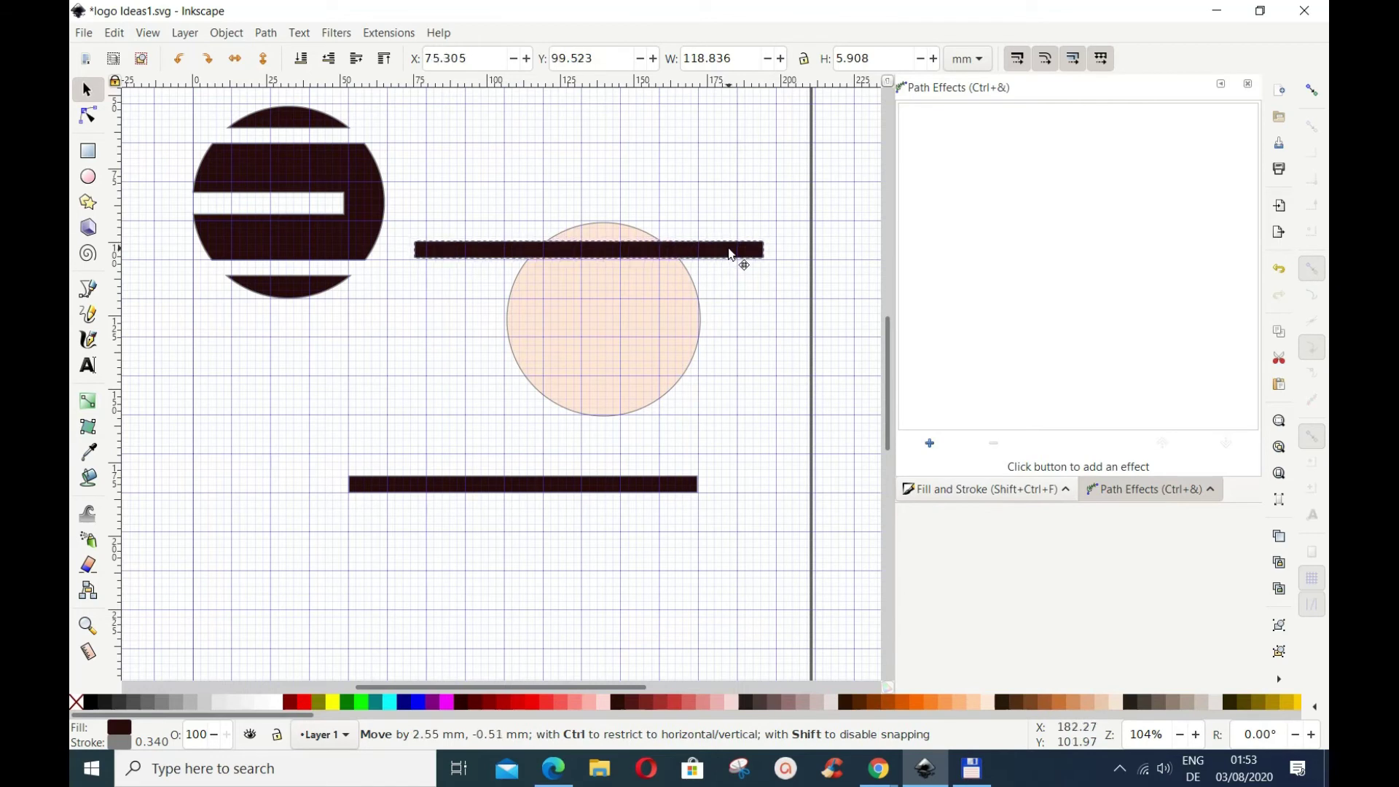
drag(729, 252, 730, 253)
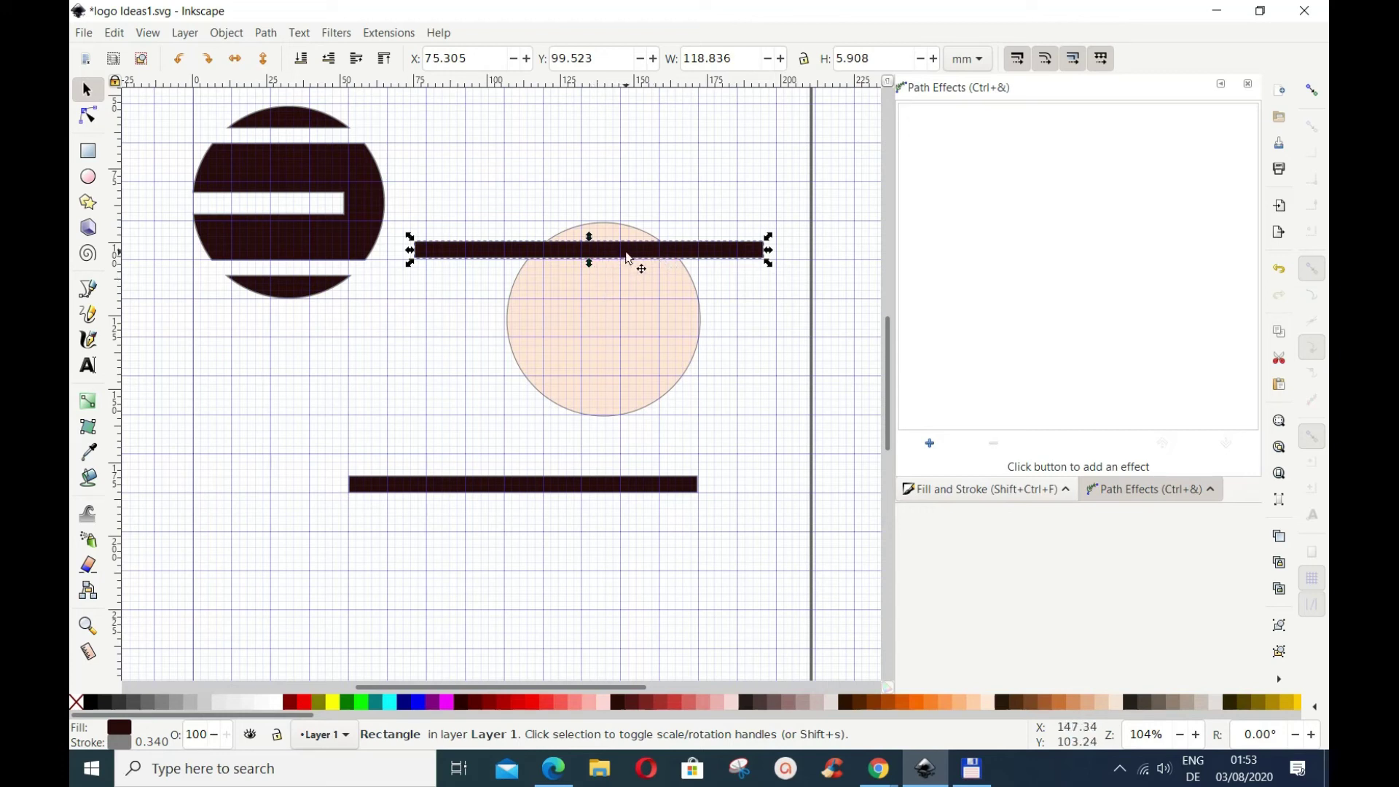
click(625, 255)
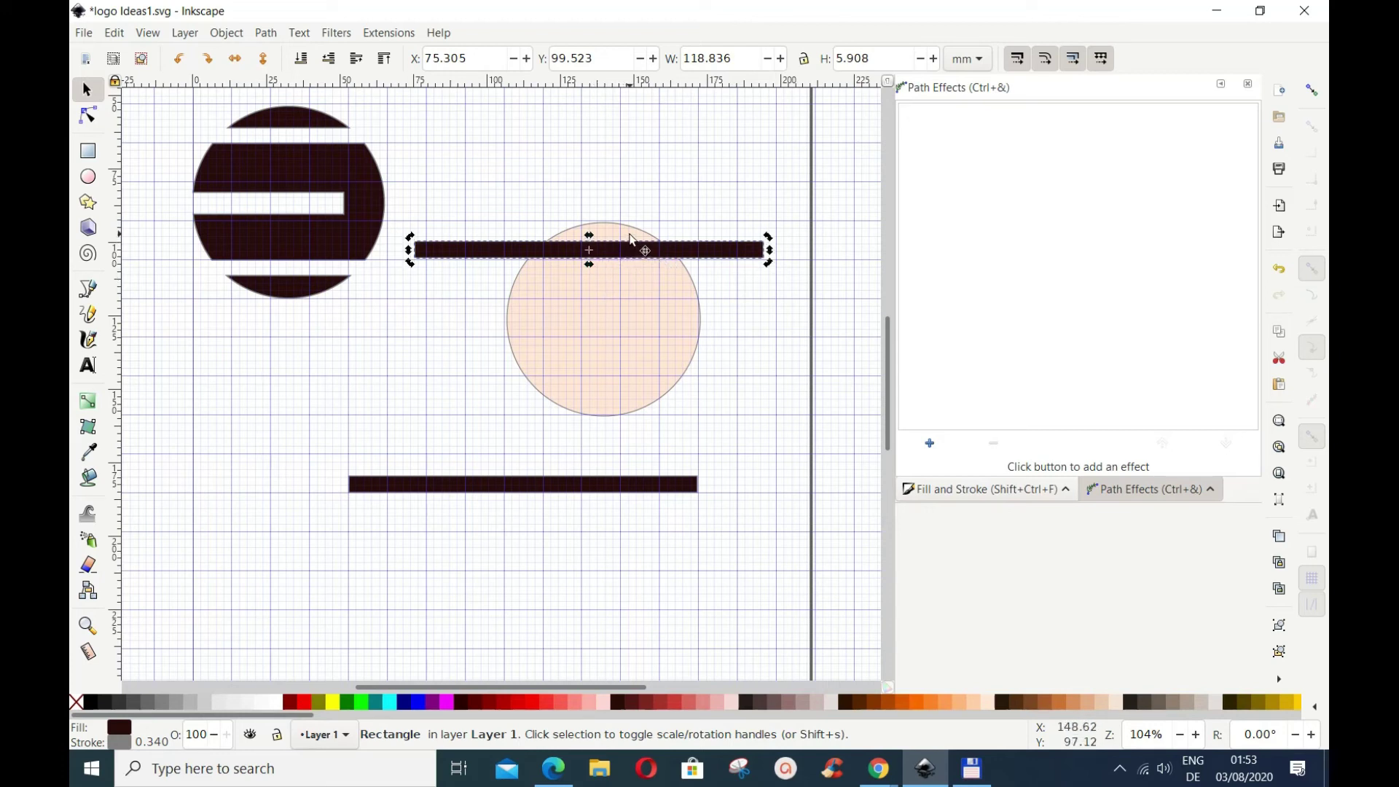
Subtract the top bar from the peach circle with Path > Difference
shift+click(628, 234)
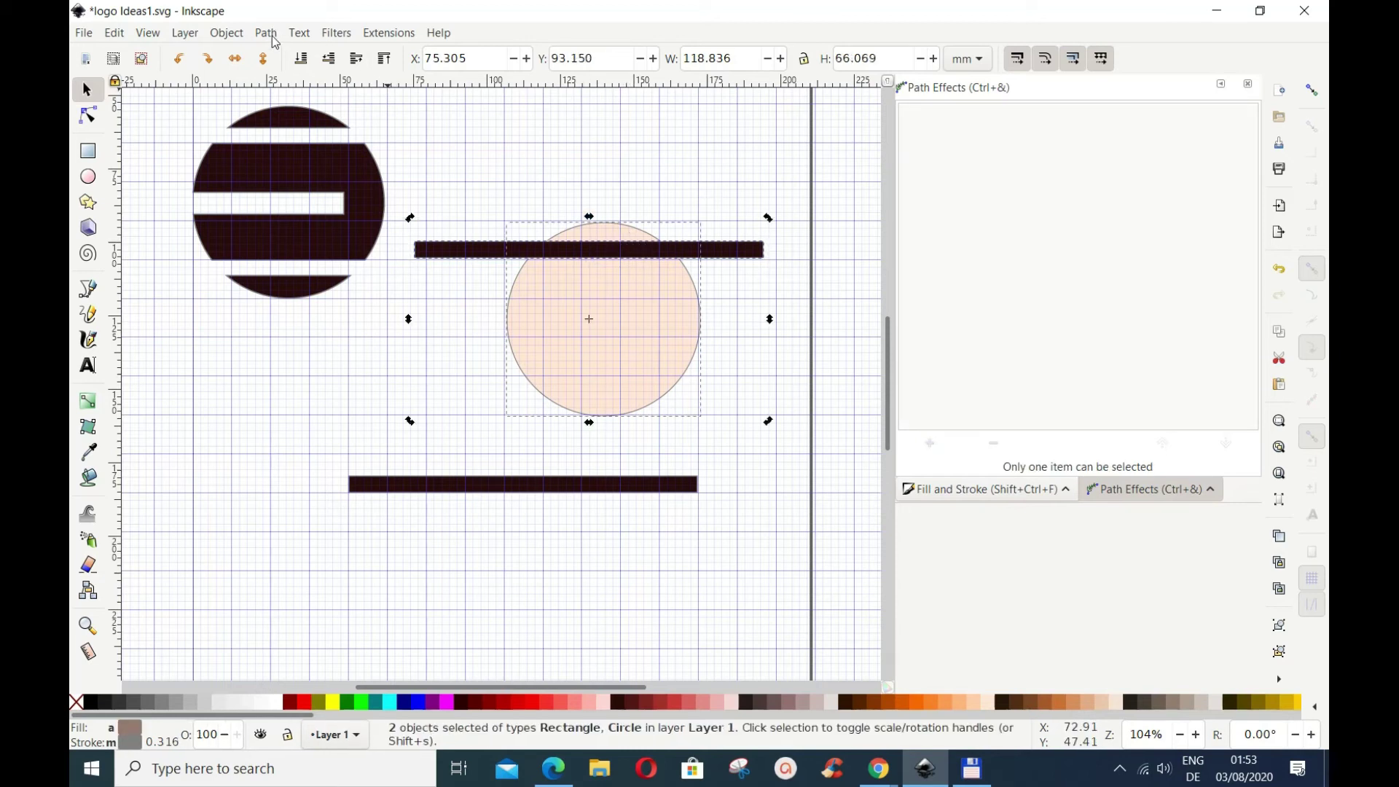
click(274, 36)
click(305, 140)
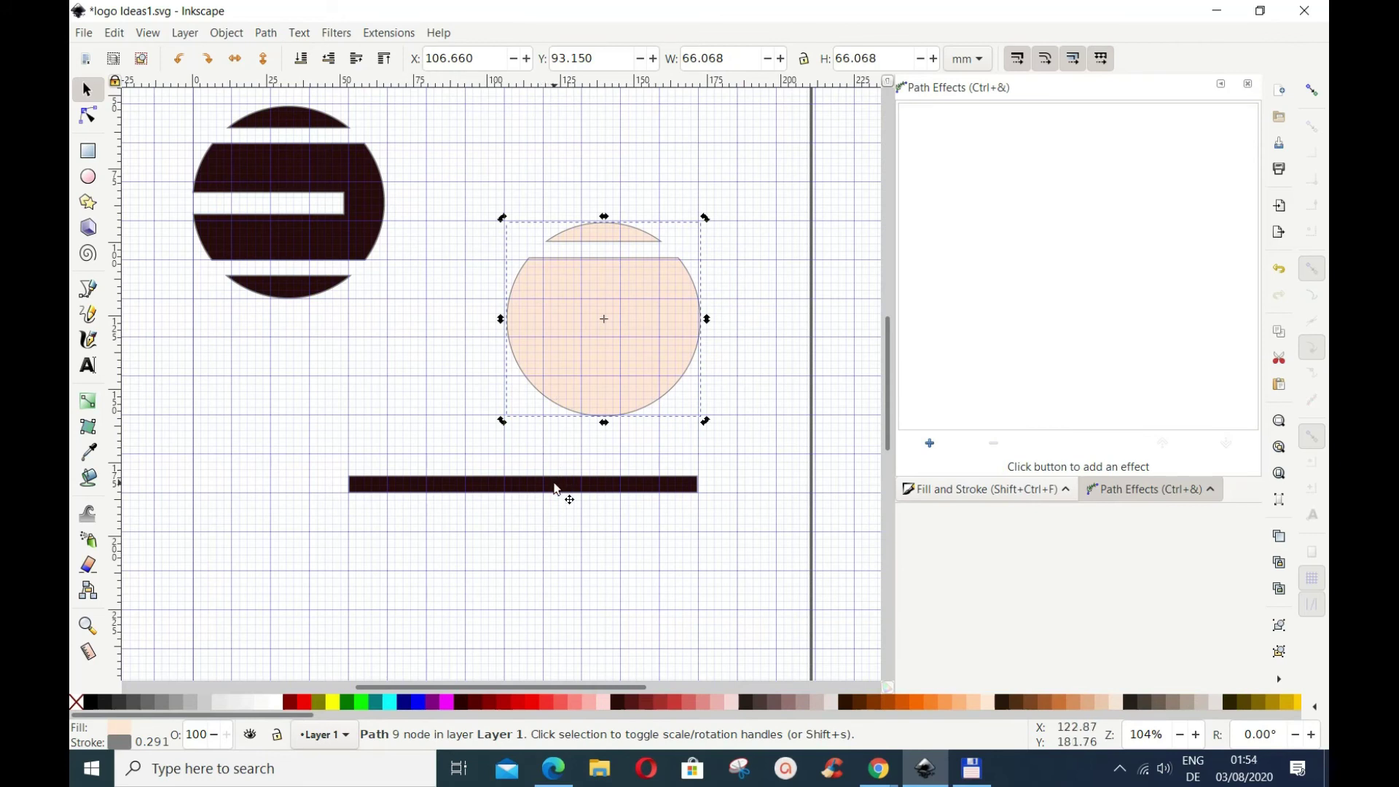
Duplicate the bottom bar, place it across the circle's lower part, and subtract it
mouse_move(555, 489)
mouse_down()
mouse_move(593, 386)
mouse_move(603, 482)
mouse_up()
right_click(604, 482)
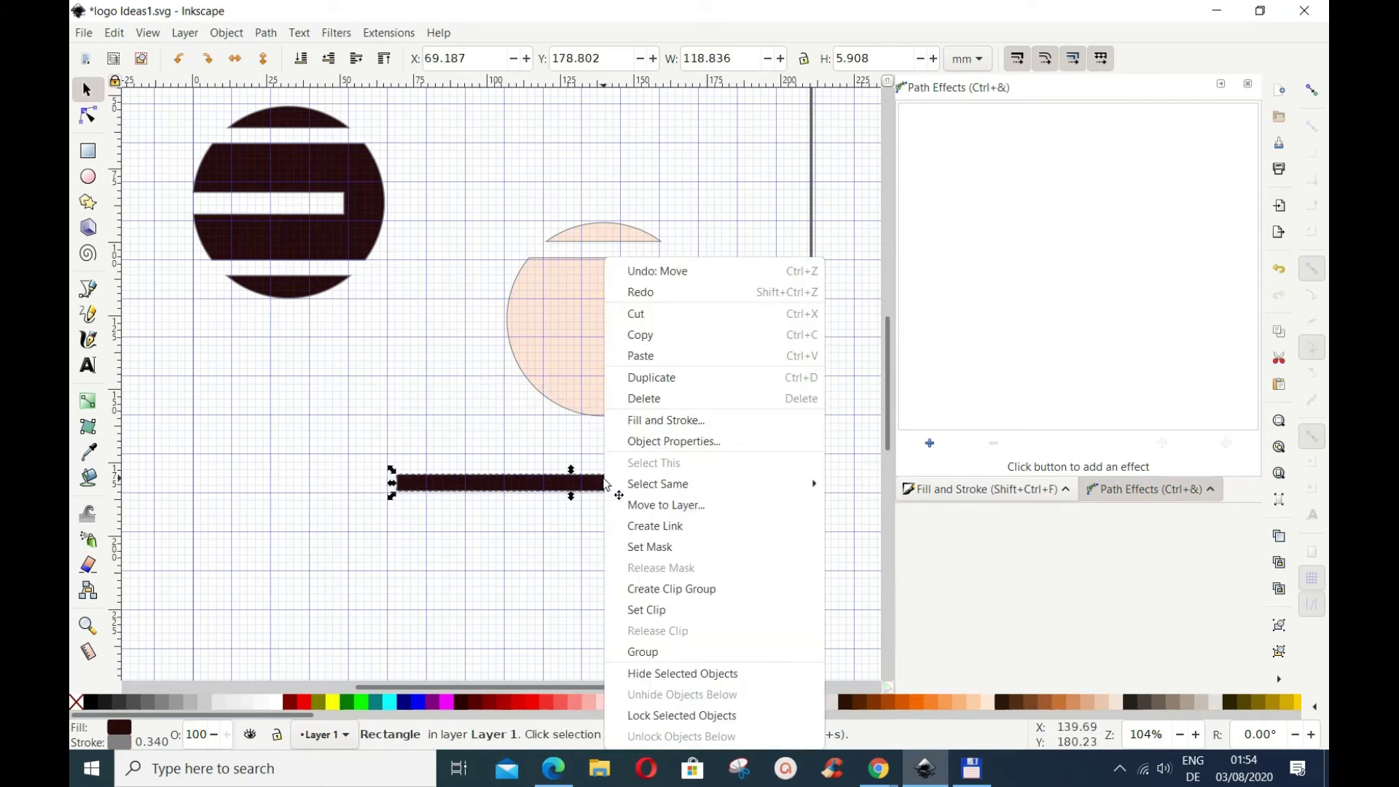
click(637, 377)
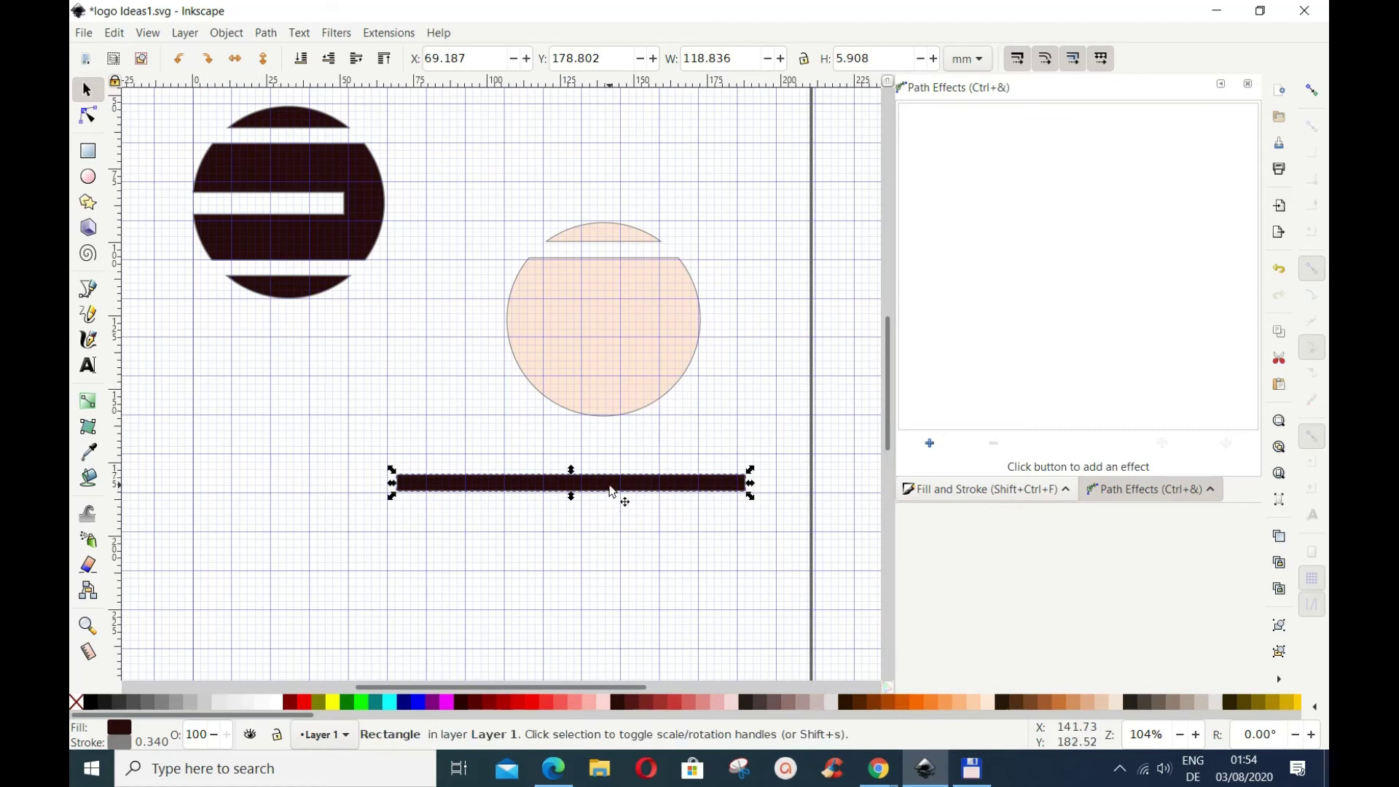
drag(618, 494, 620, 394)
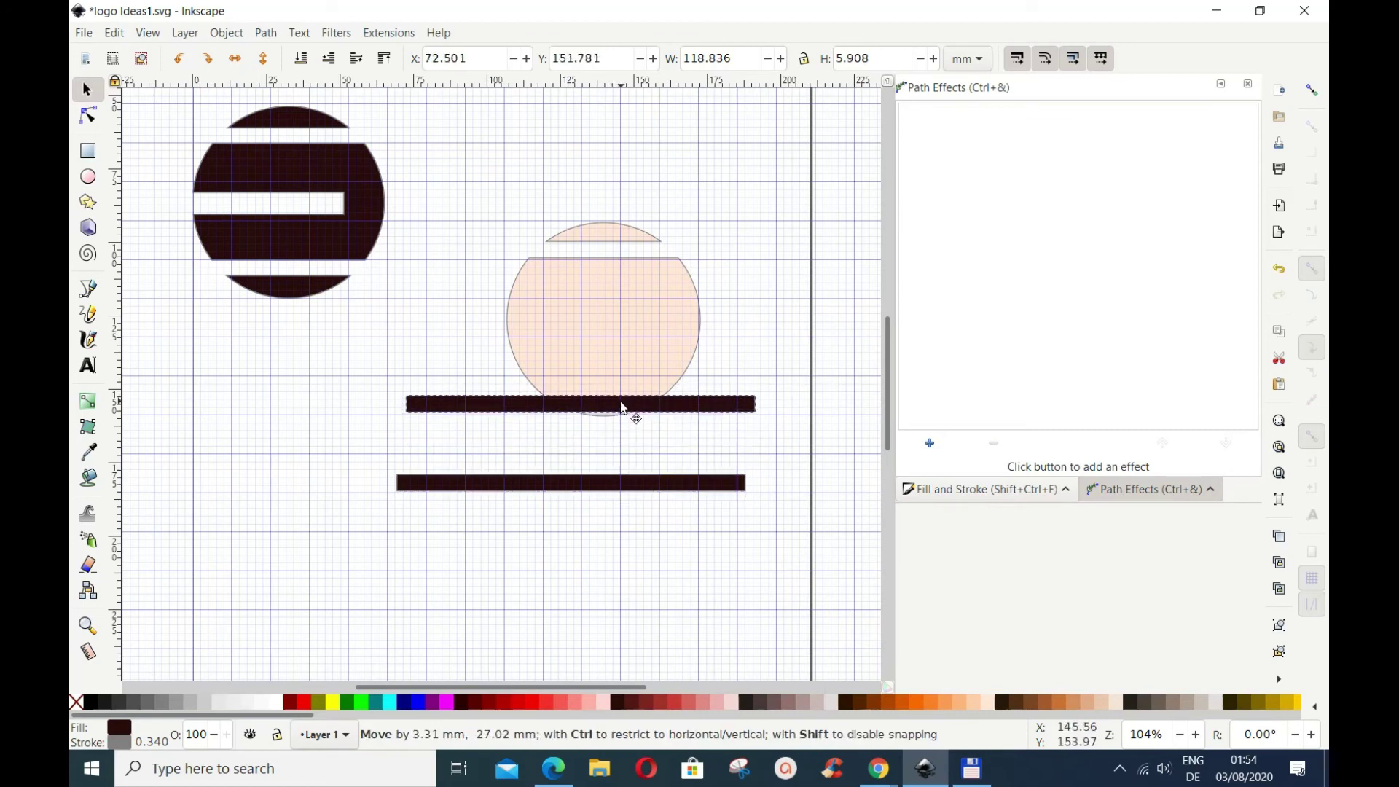
drag(620, 394, 621, 389)
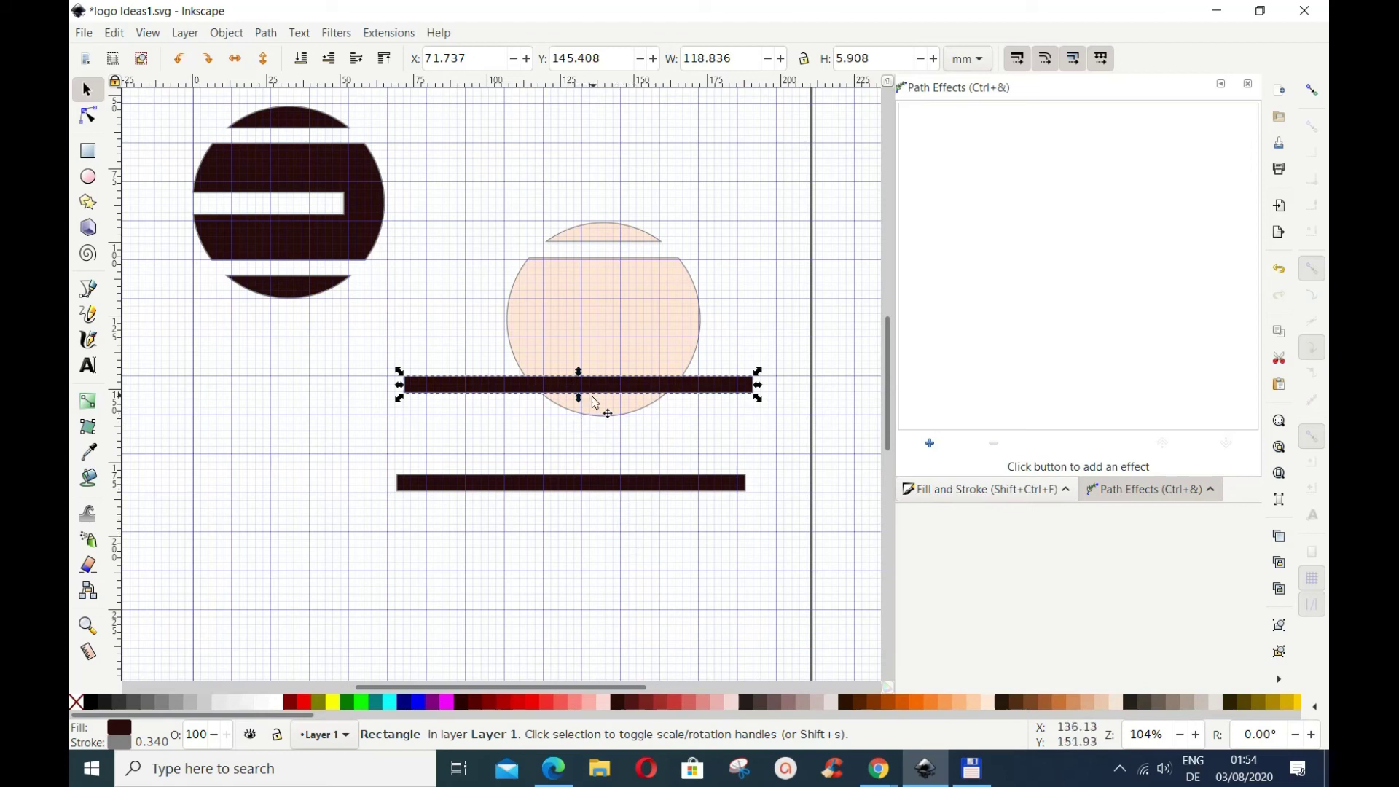
shift+click(598, 413)
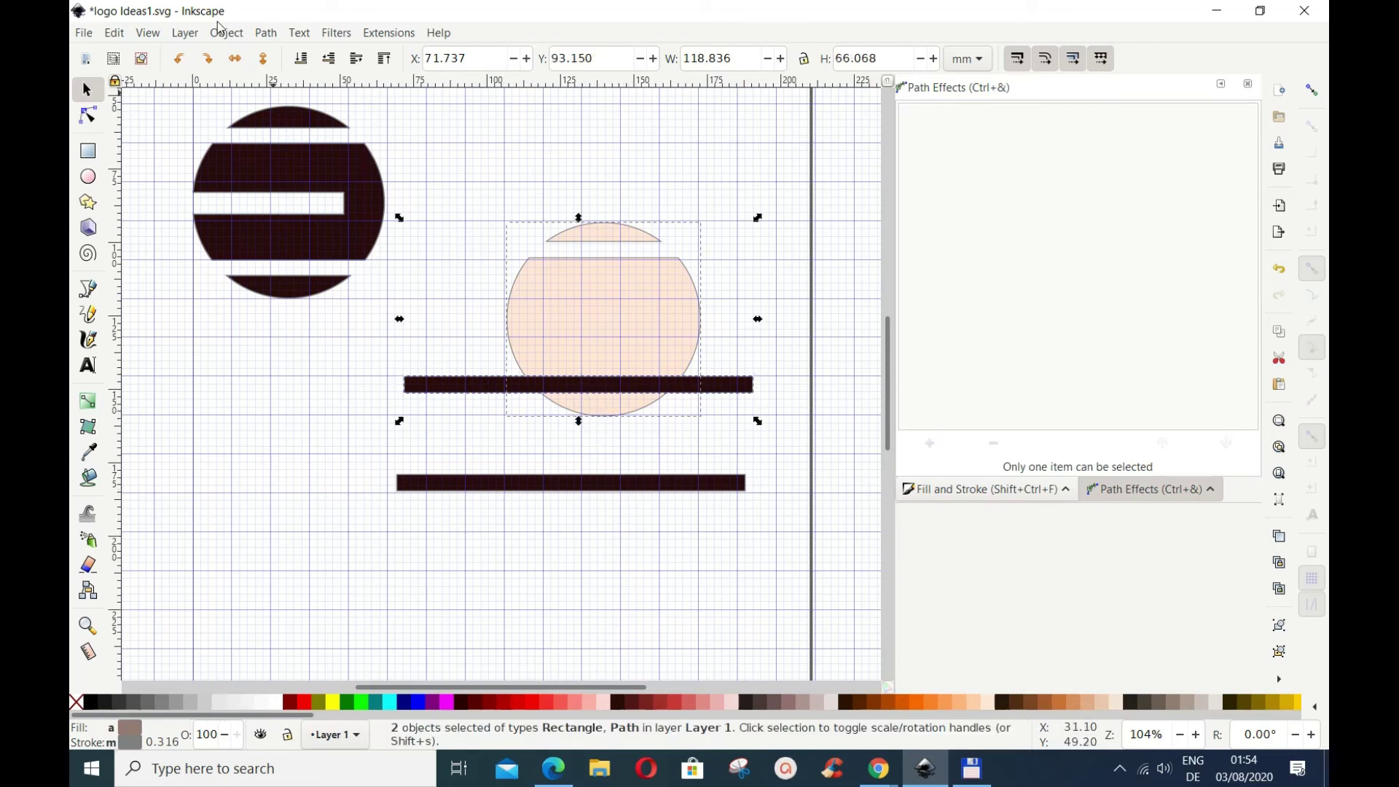
click(264, 34)
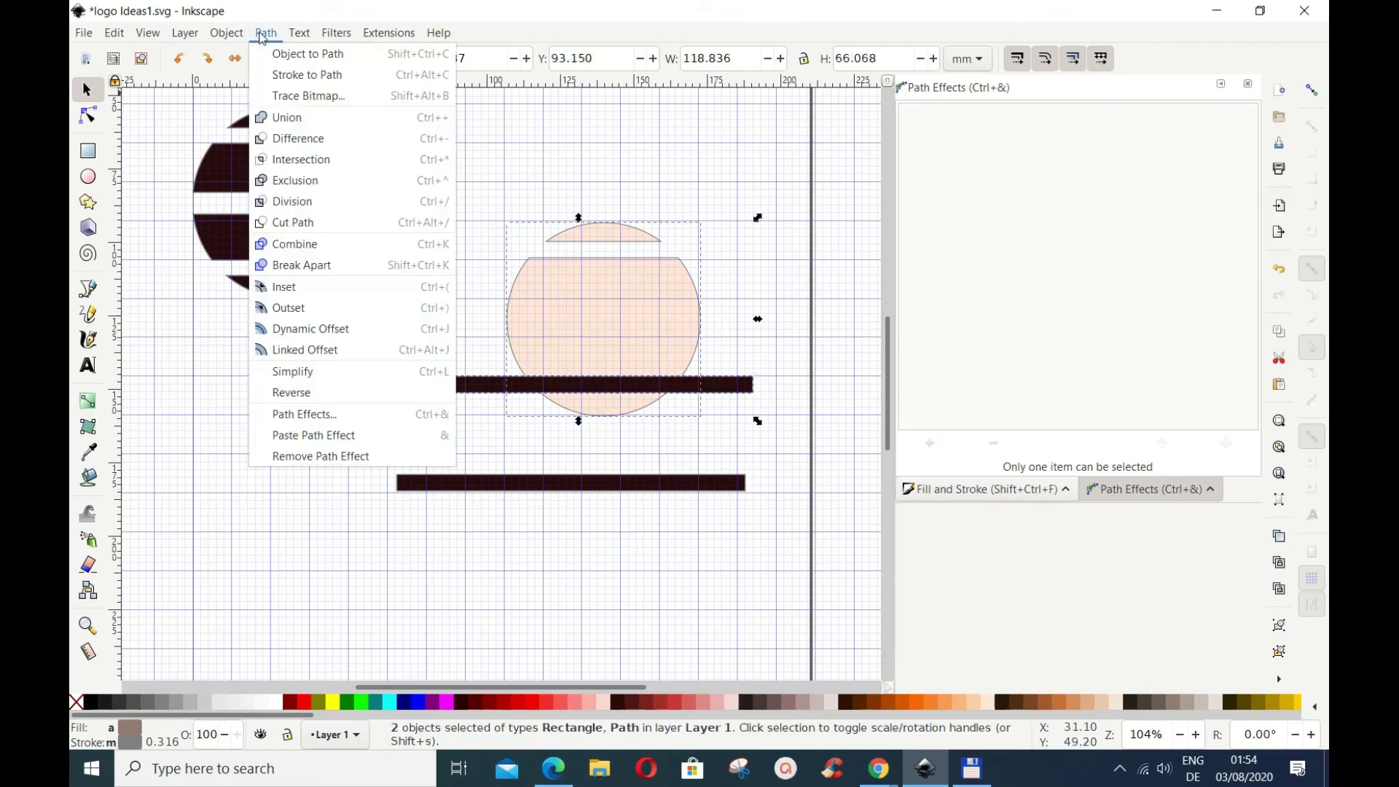
click(290, 140)
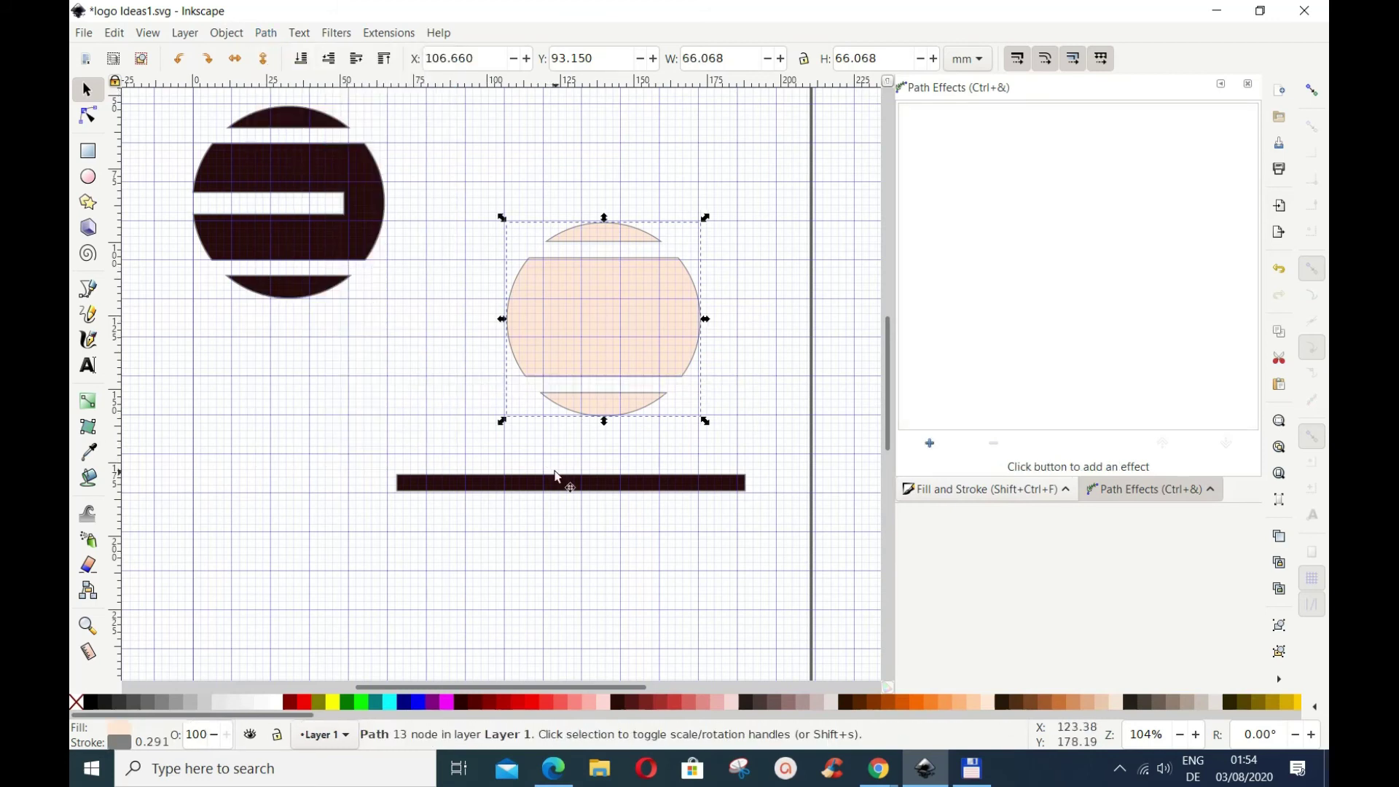
Place the remaining bar across the circle's middle from the left and subtract it
mouse_move(564, 493)
mouse_down()
mouse_move(547, 336)
mouse_move(435, 340)
mouse_move(437, 324)
mouse_up()
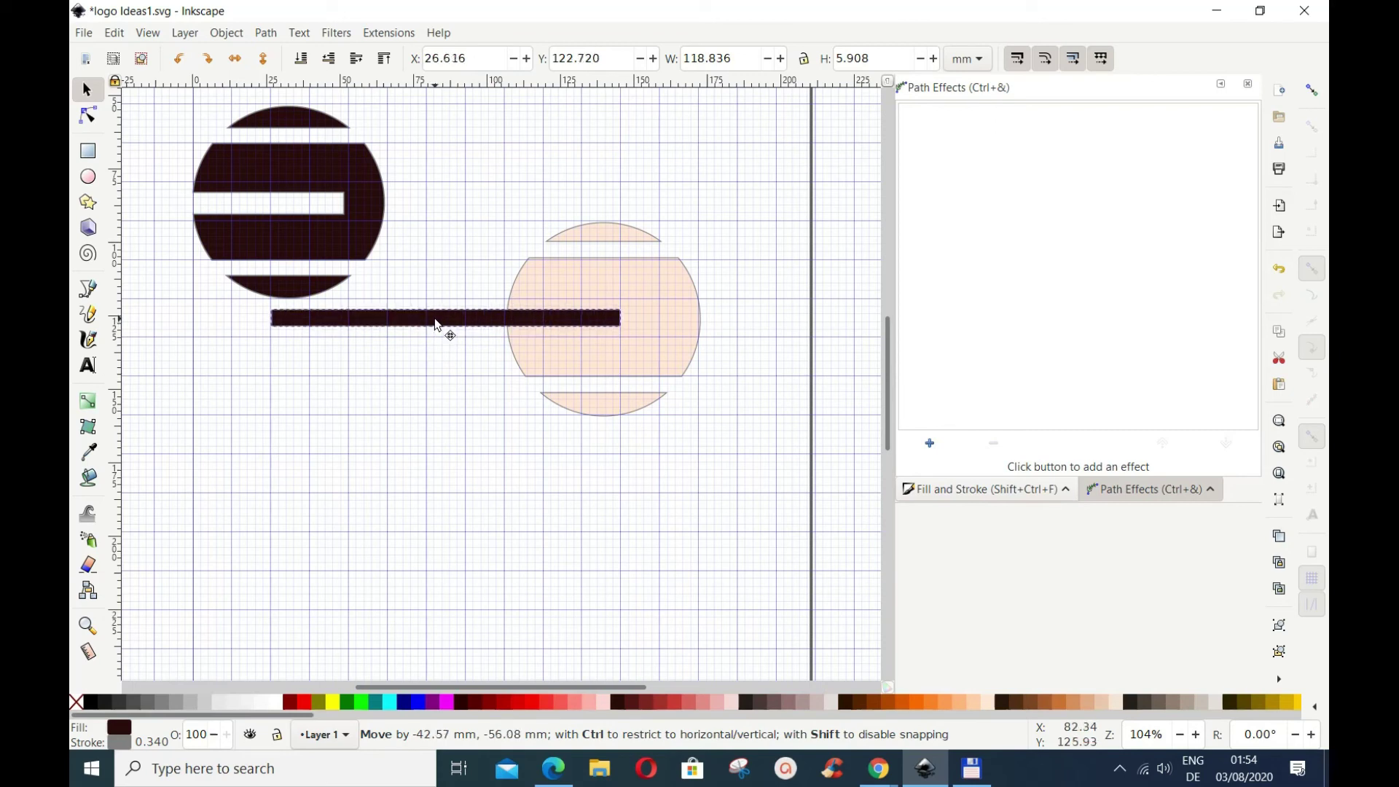
drag(437, 325, 447, 308)
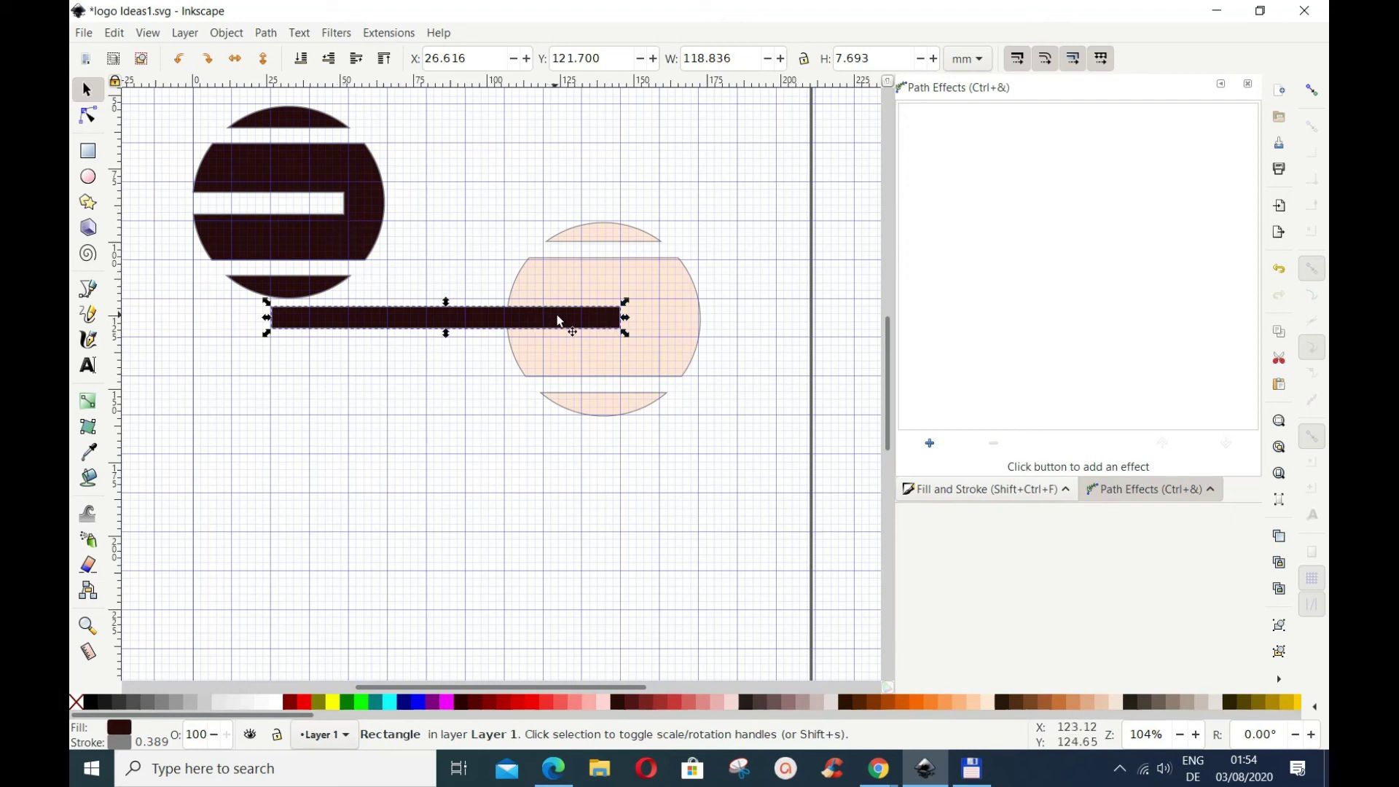
drag(605, 328, 635, 328)
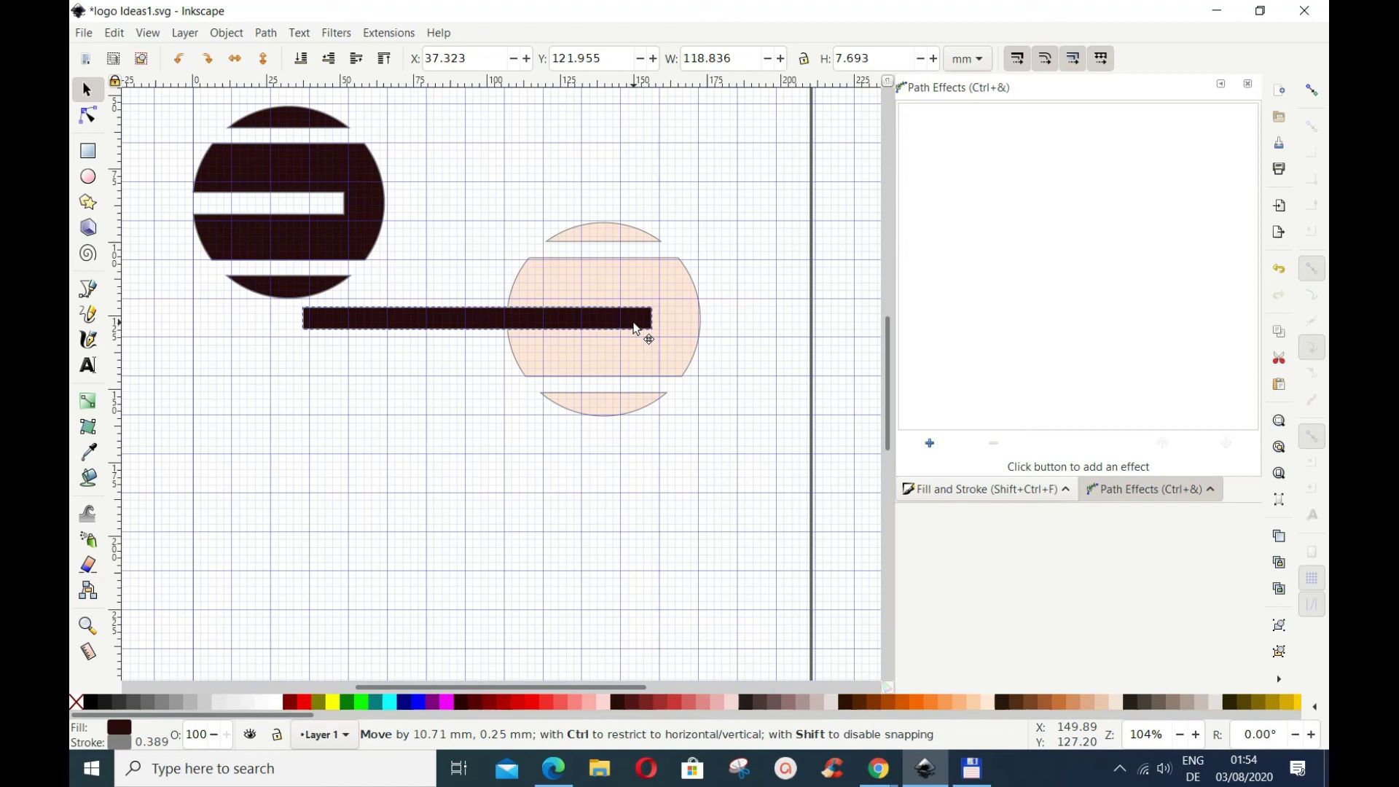
drag(635, 329, 637, 328)
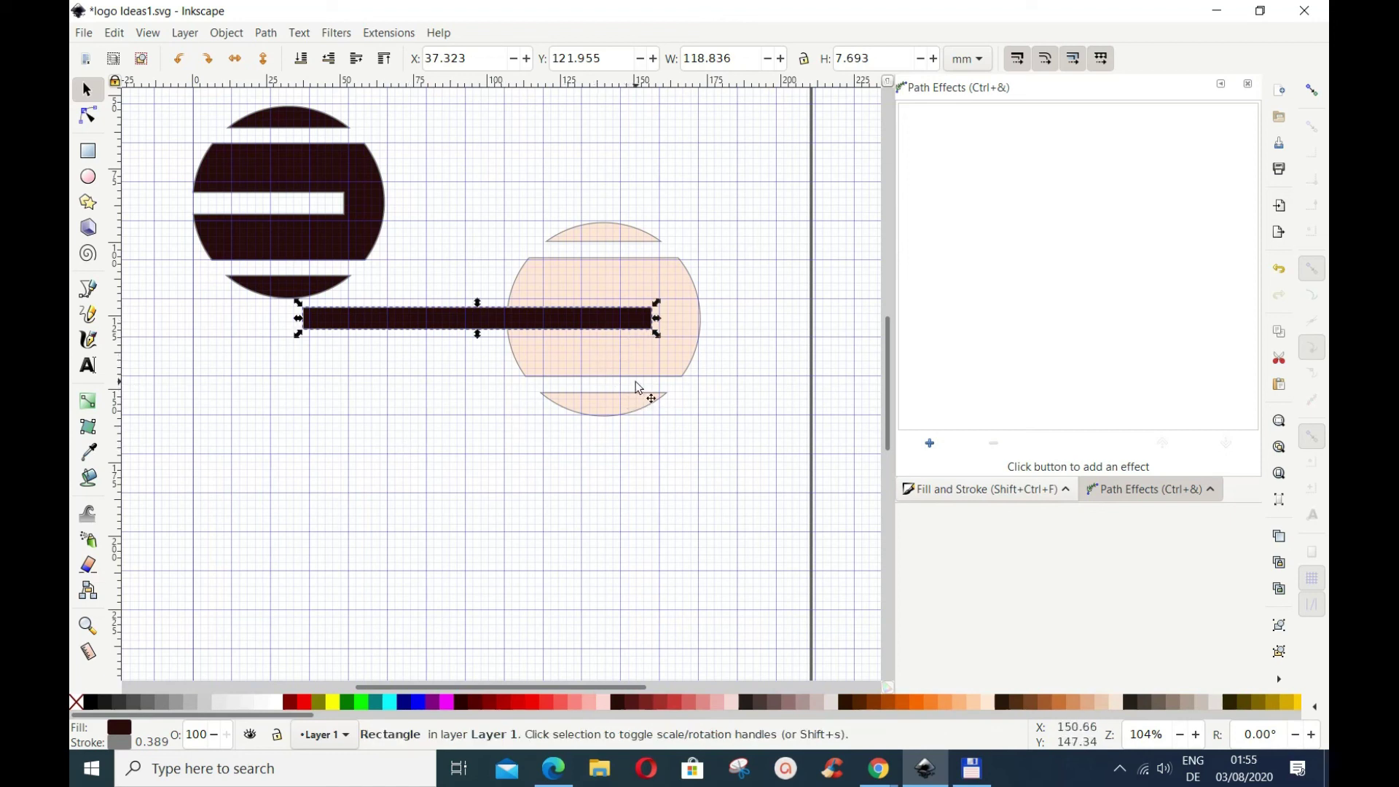
shift+click(681, 331)
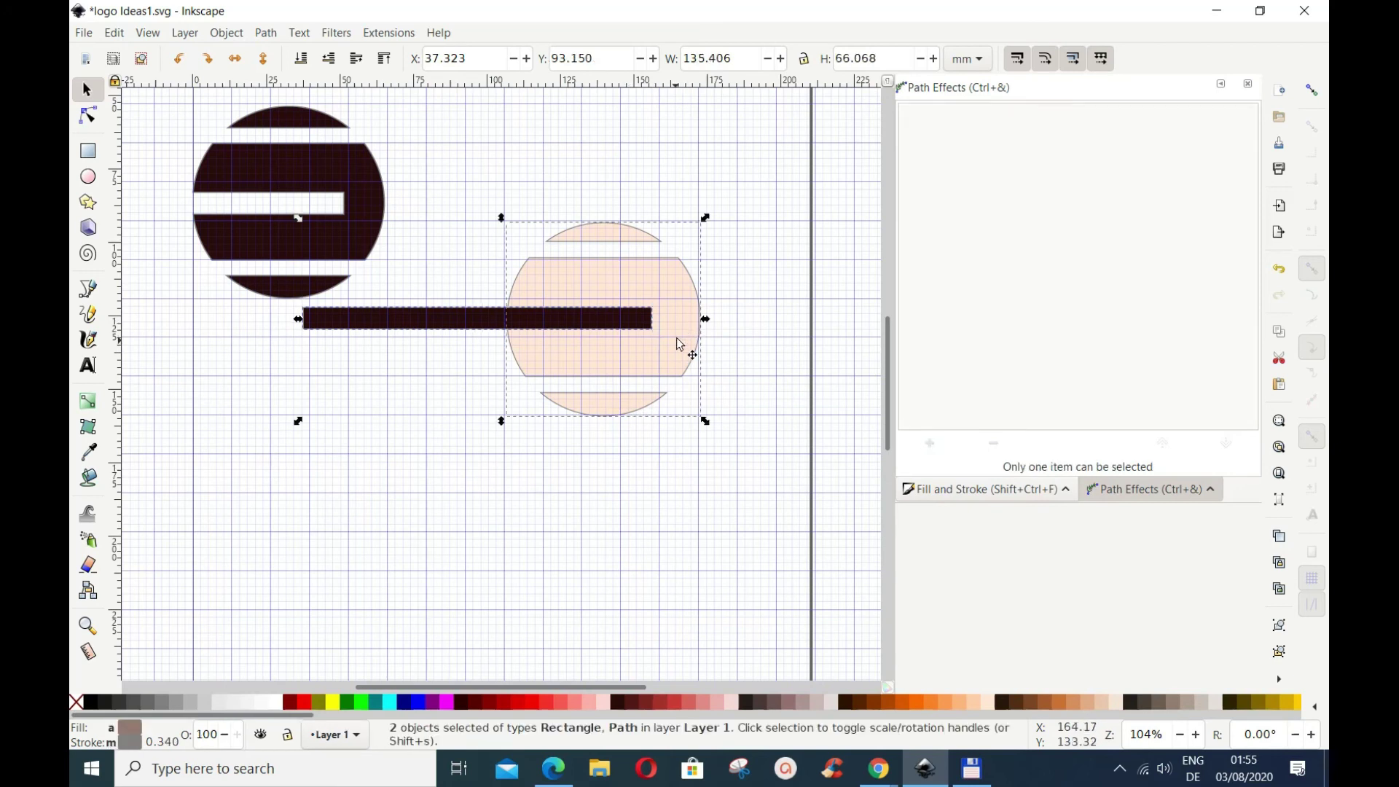
click(266, 34)
click(287, 141)
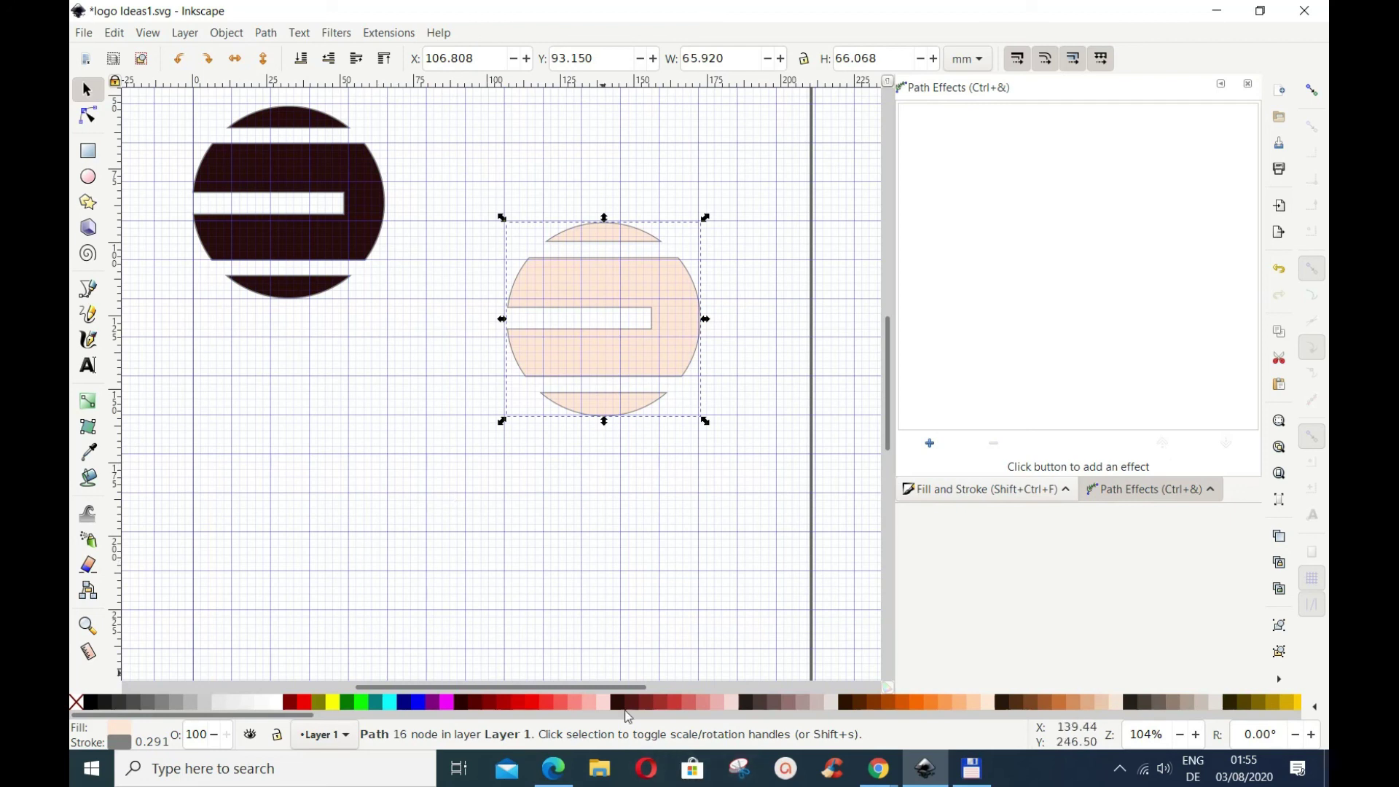
Refill the cut logo with very dark brown #28170B
click(620, 704)
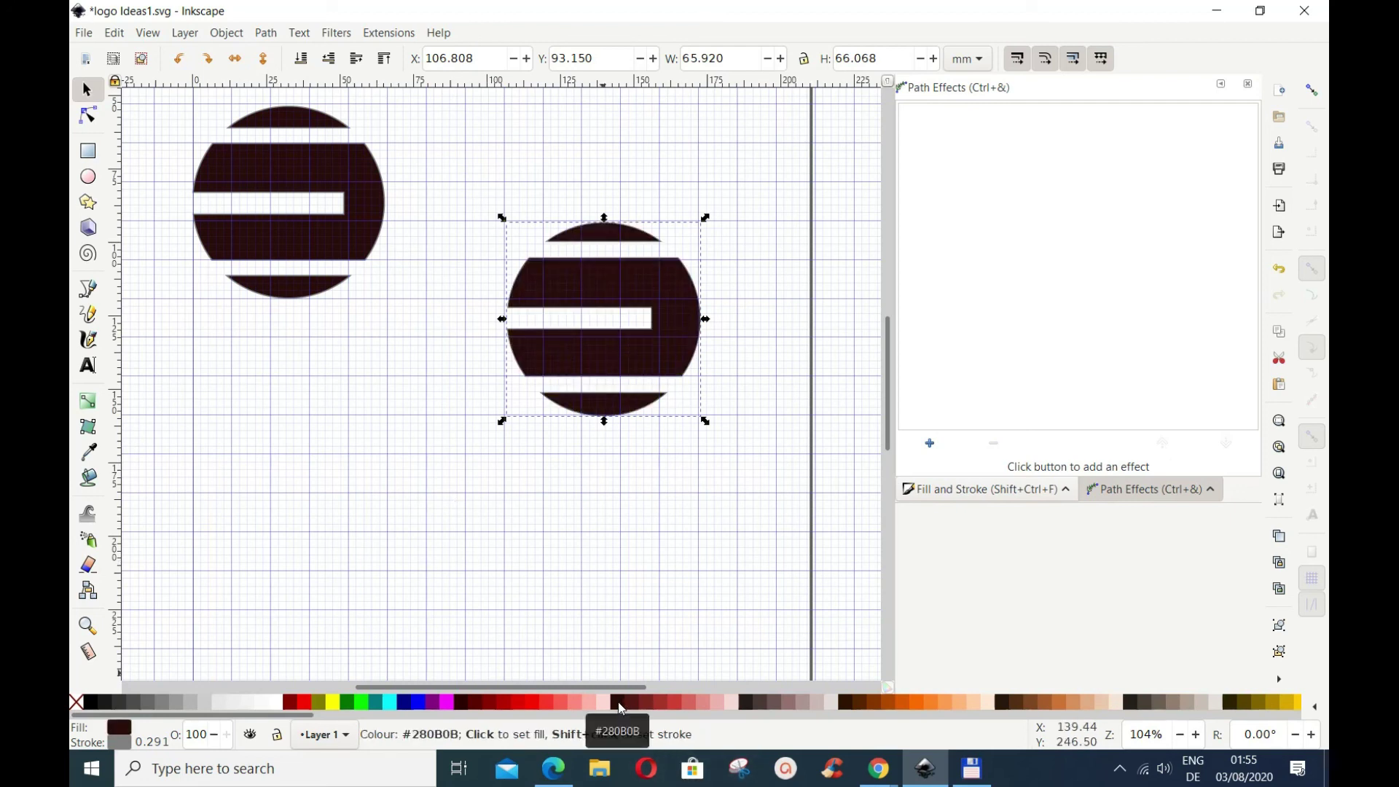
click(750, 704)
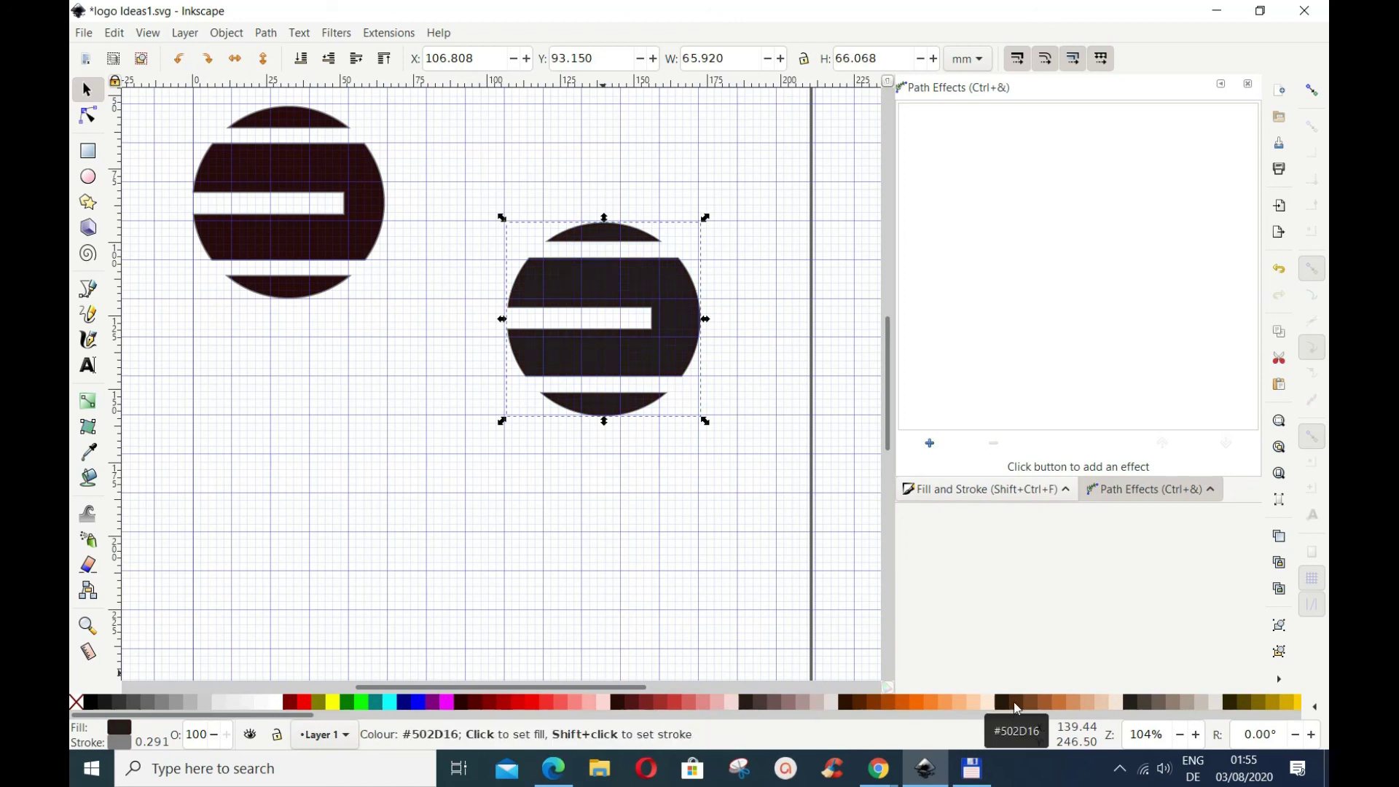
click(1009, 704)
click(1003, 704)
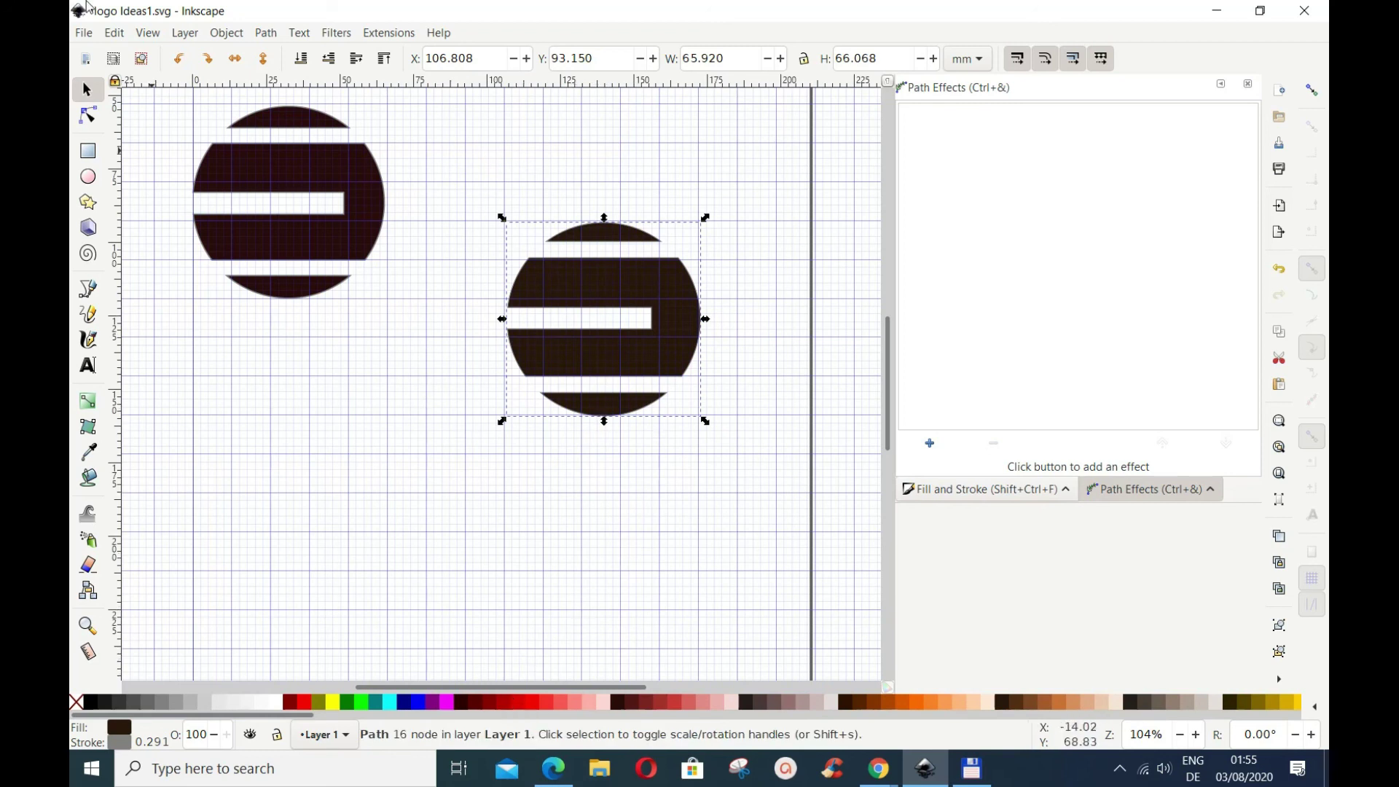
Turn off Page Grid from the View menu
click(148, 33)
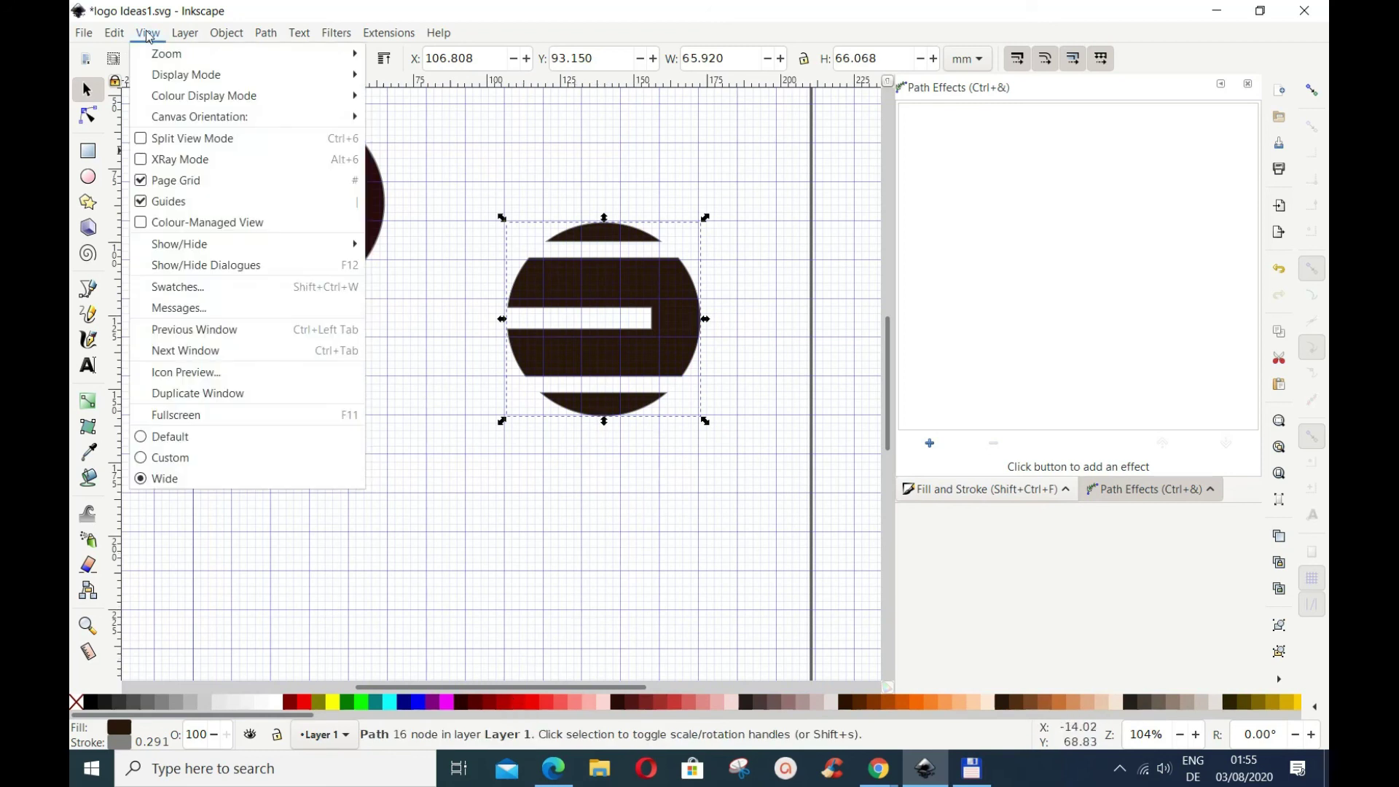
click(149, 181)
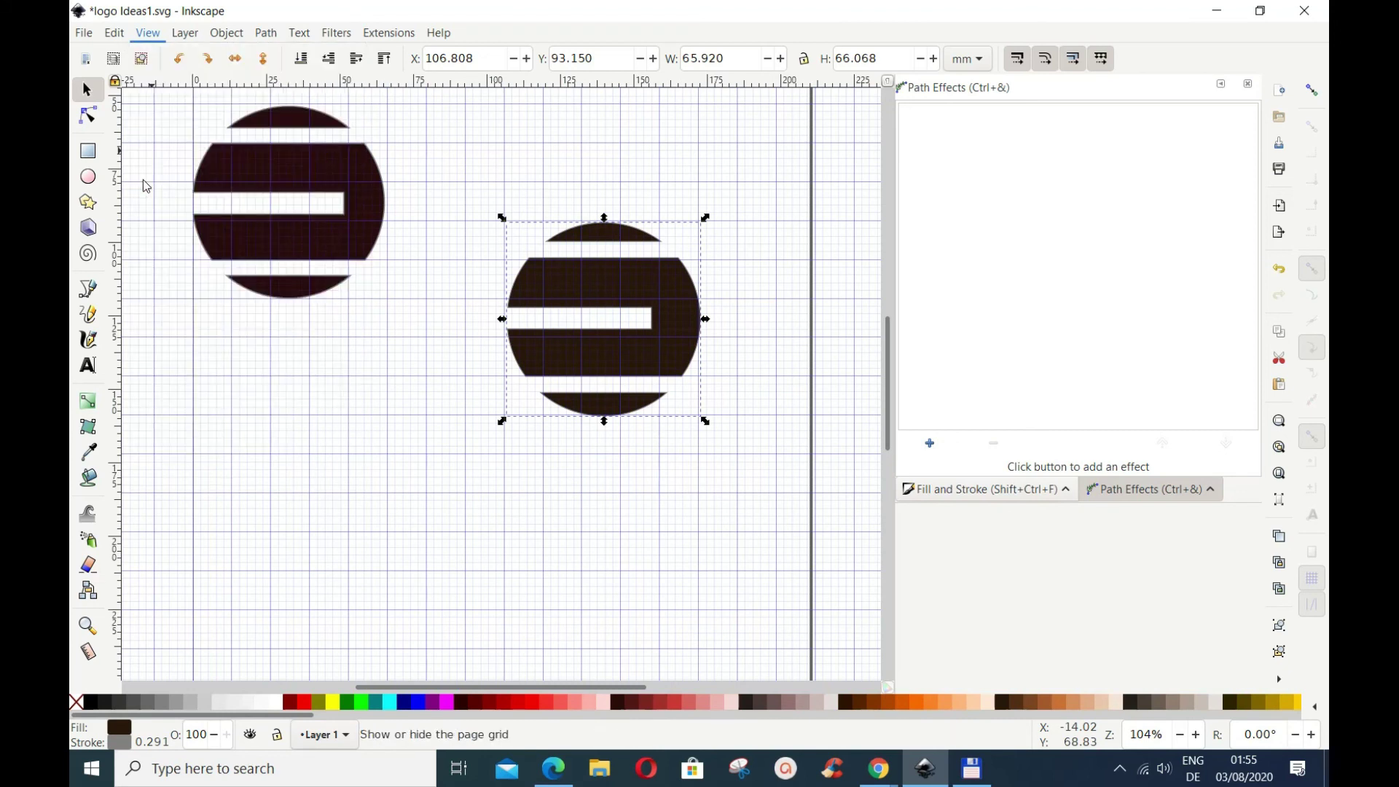